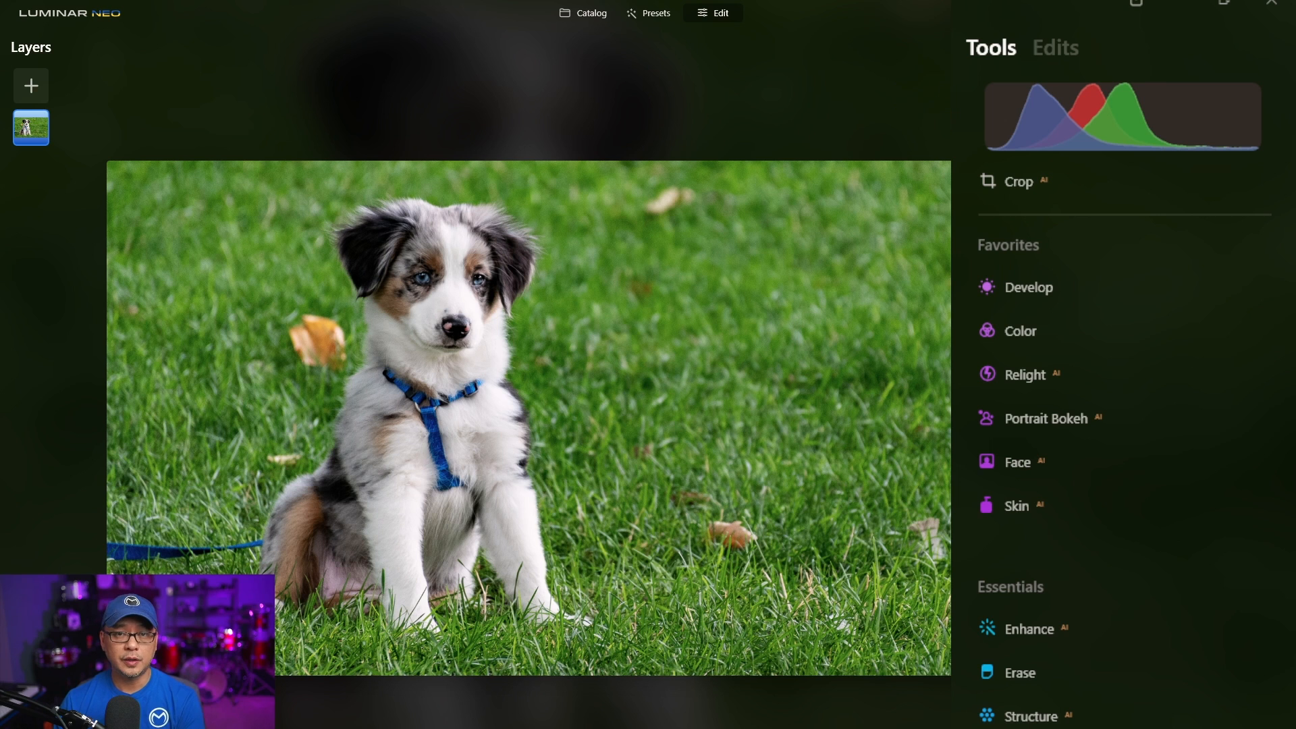
- Open the Structure tool and try the Amount slider at 95 and -85 before returning it to -1
scroll(1092, 314, "down", 5)
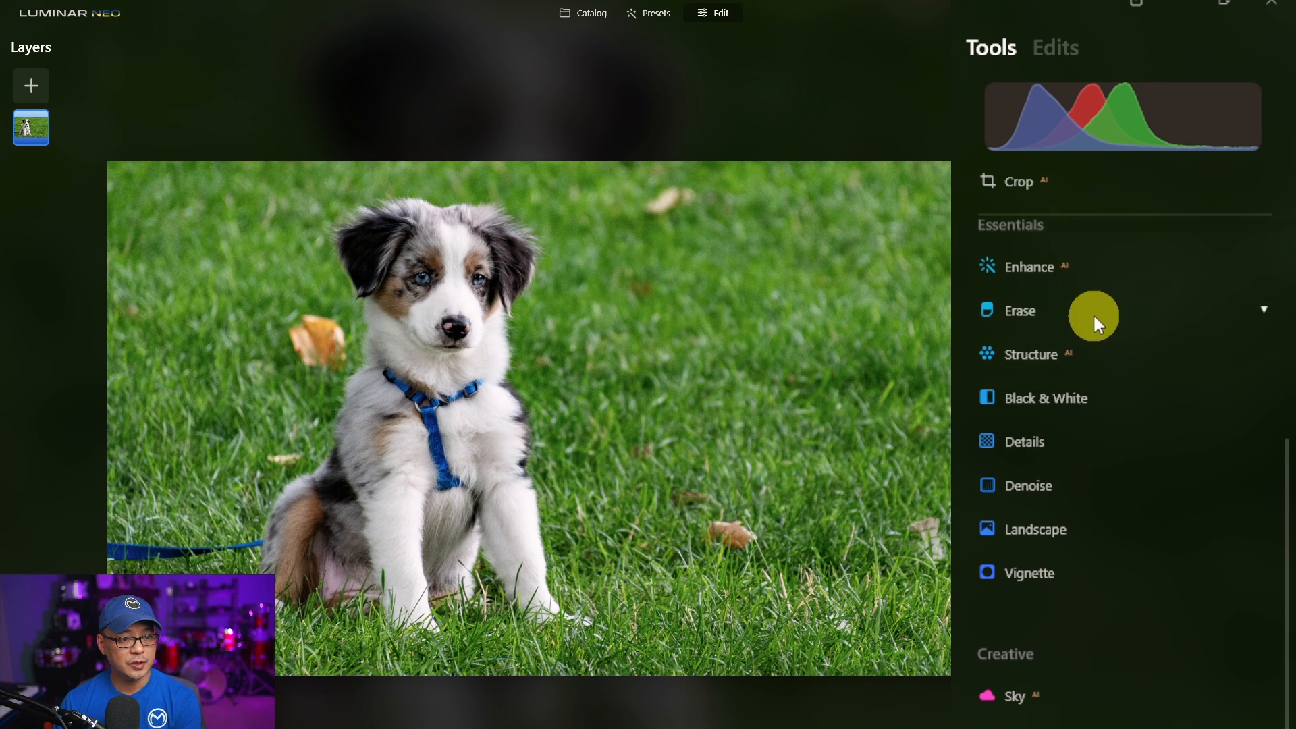
left_click(1087, 348)
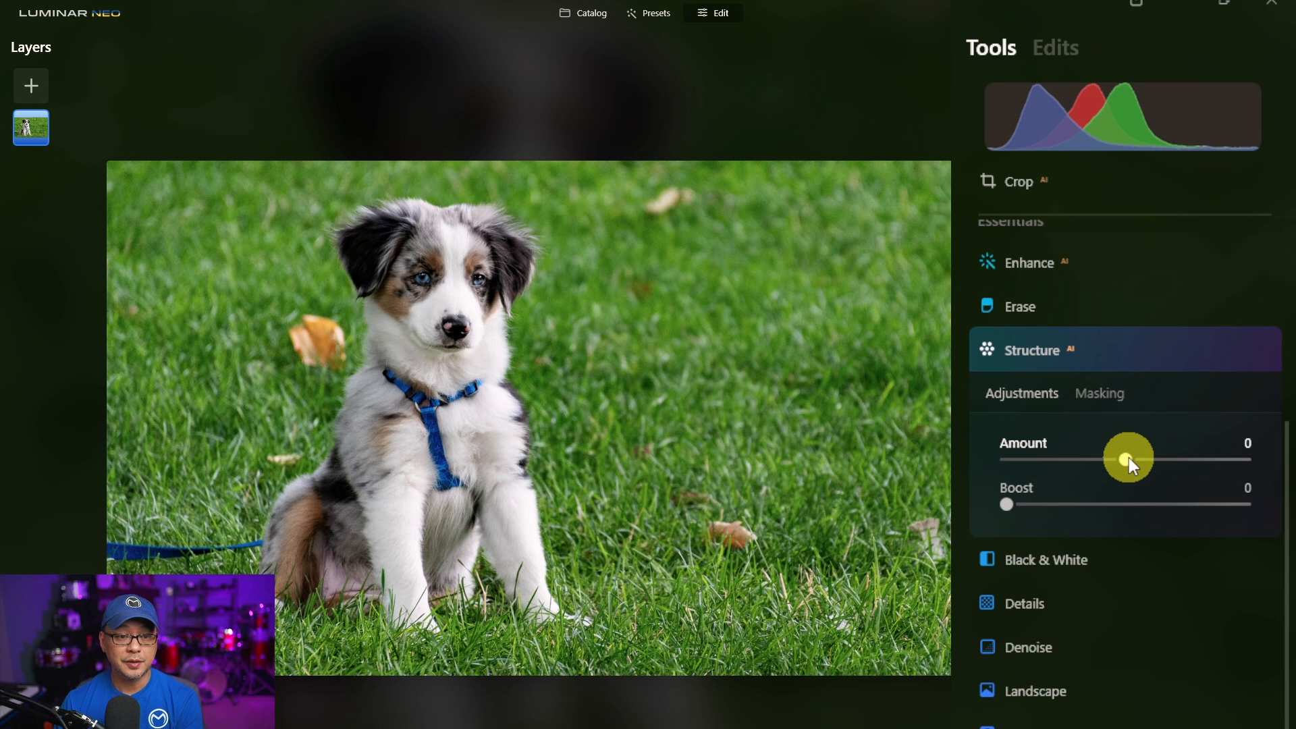
left_click_drag(1129, 459, 1242, 461)
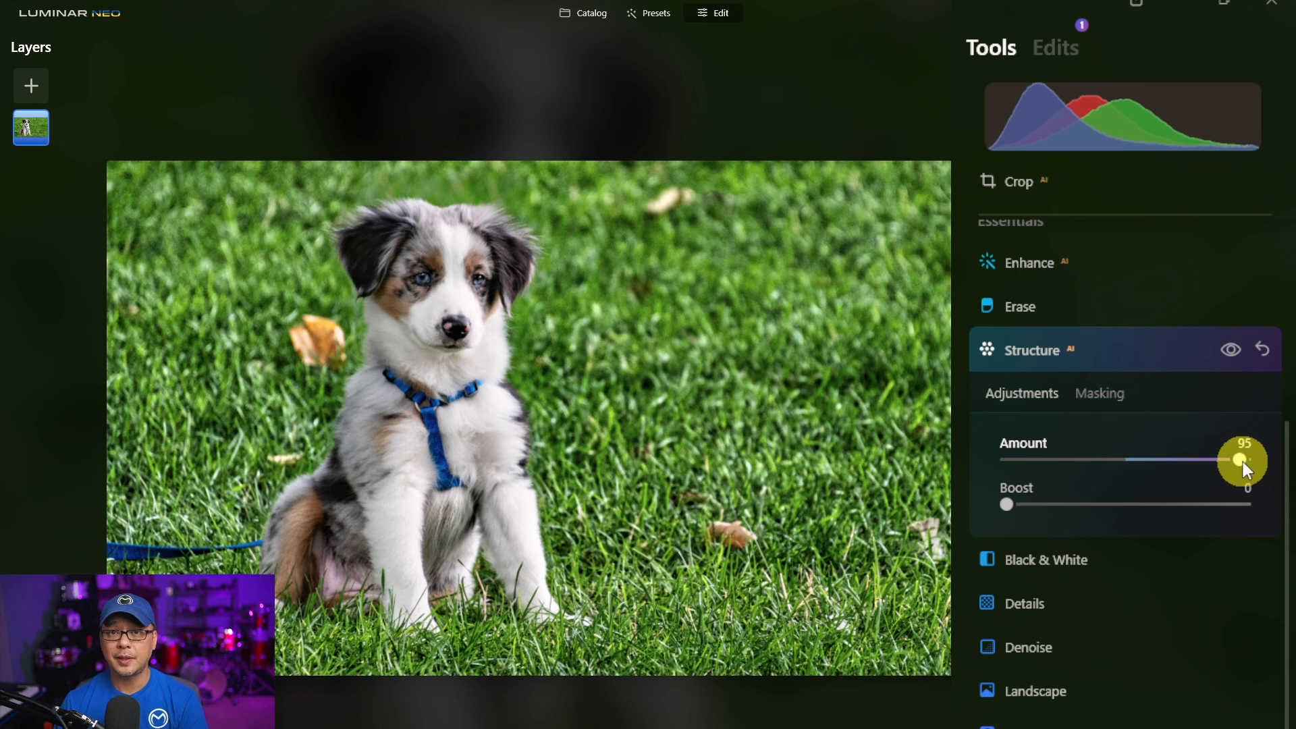
left_click_drag(1242, 462, 1027, 464)
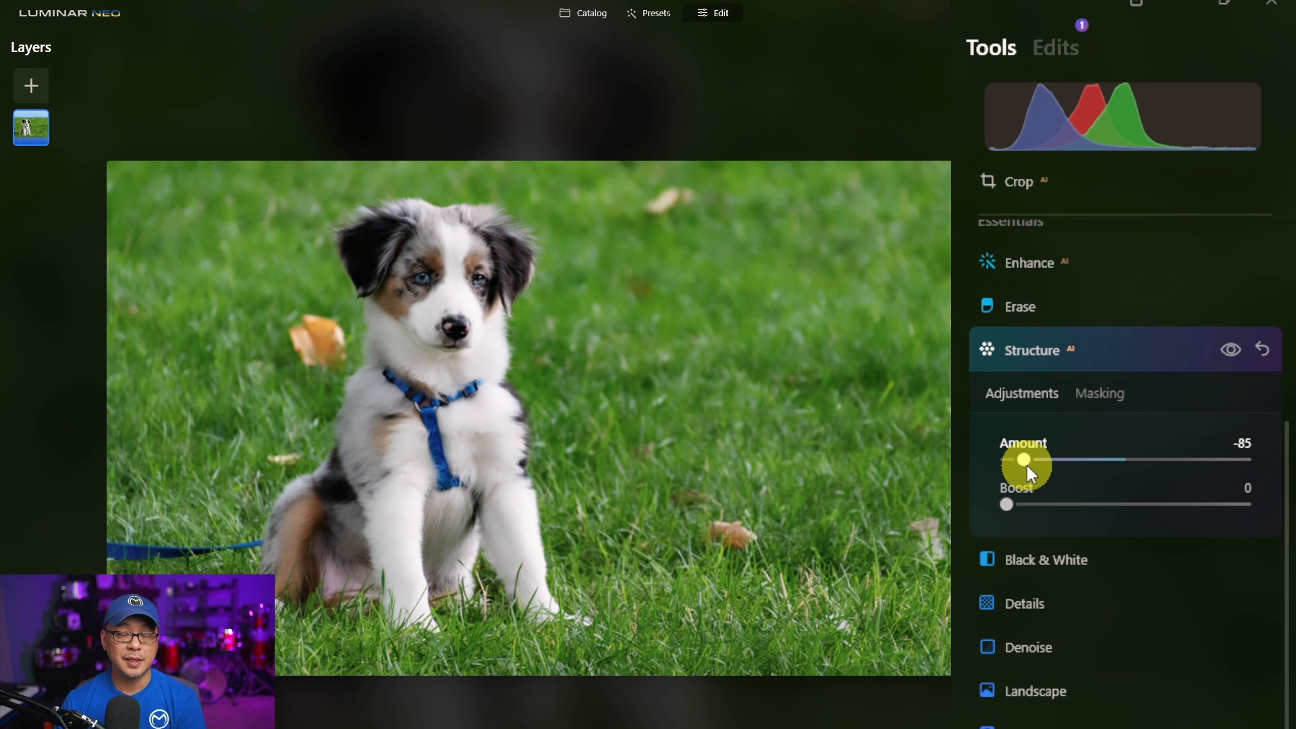
left_click_drag(1027, 464, 1129, 457)
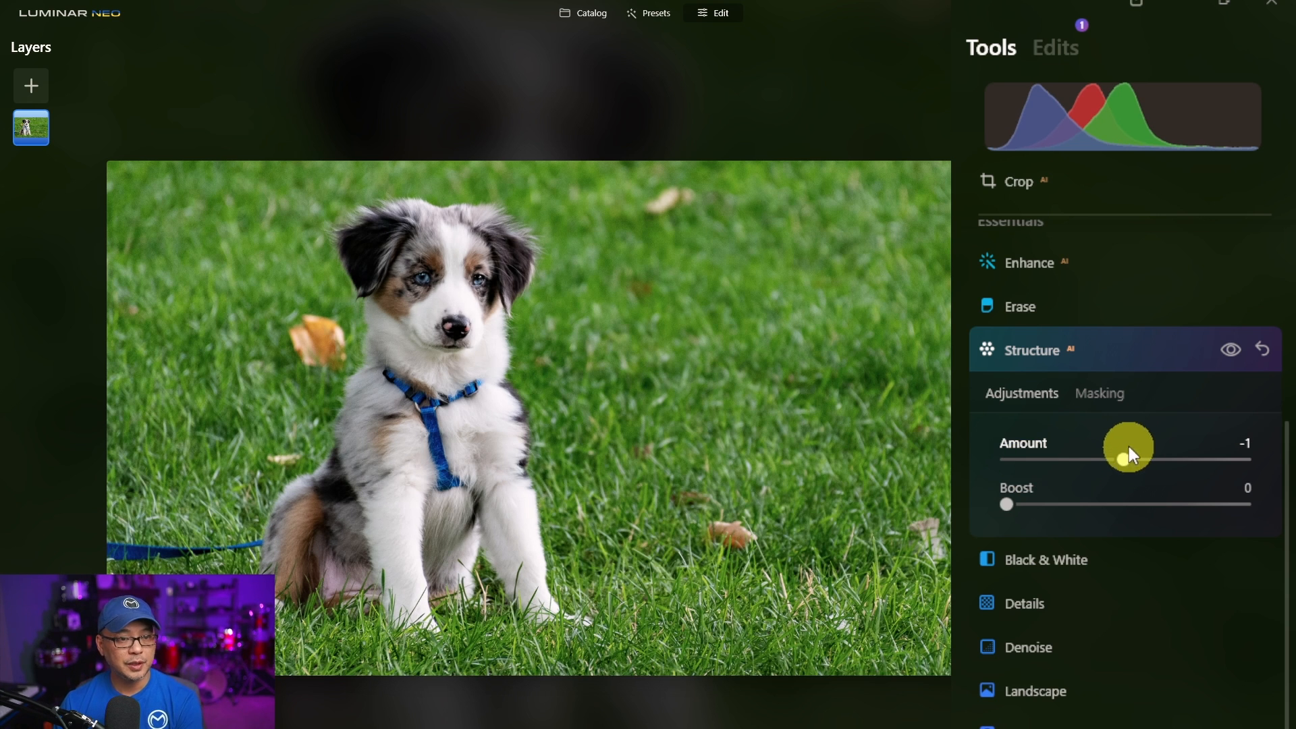
- Mask the Structure adjustment to the grass using Mask AI's Natural Ground option
left_click(1114, 399)
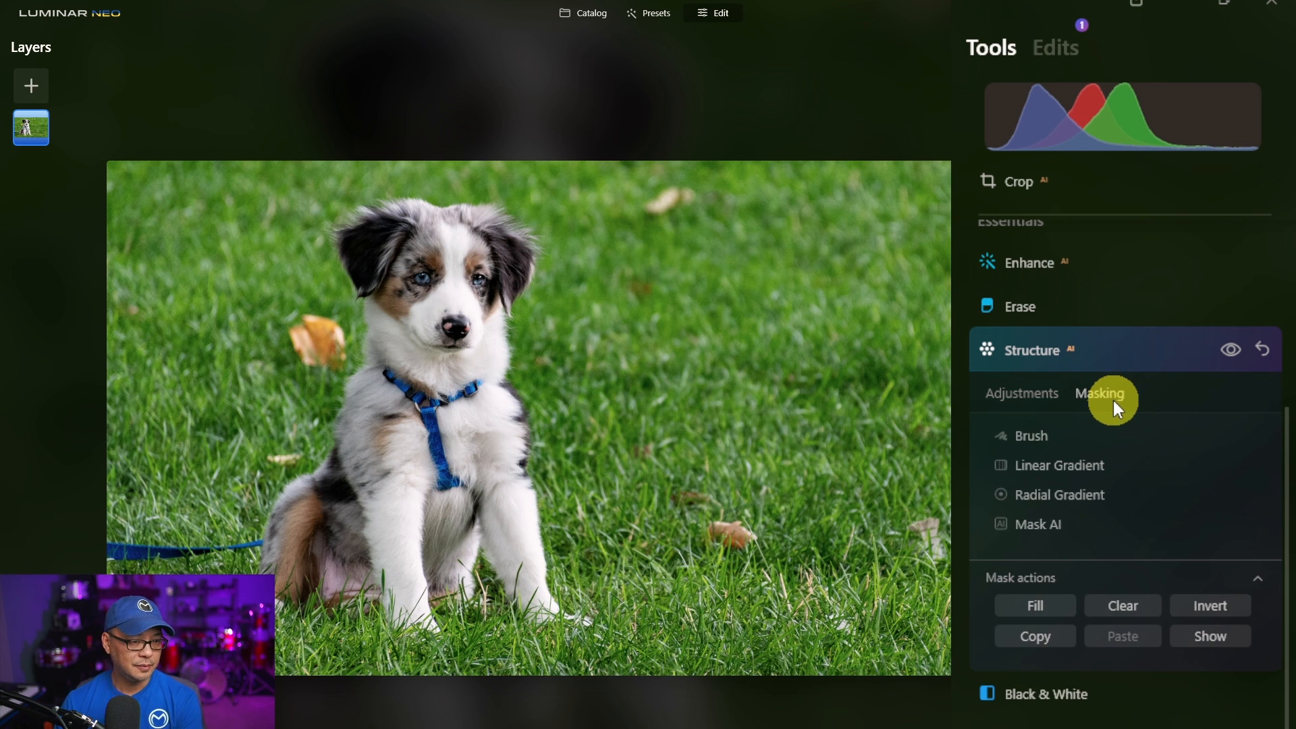
left_click(1099, 523)
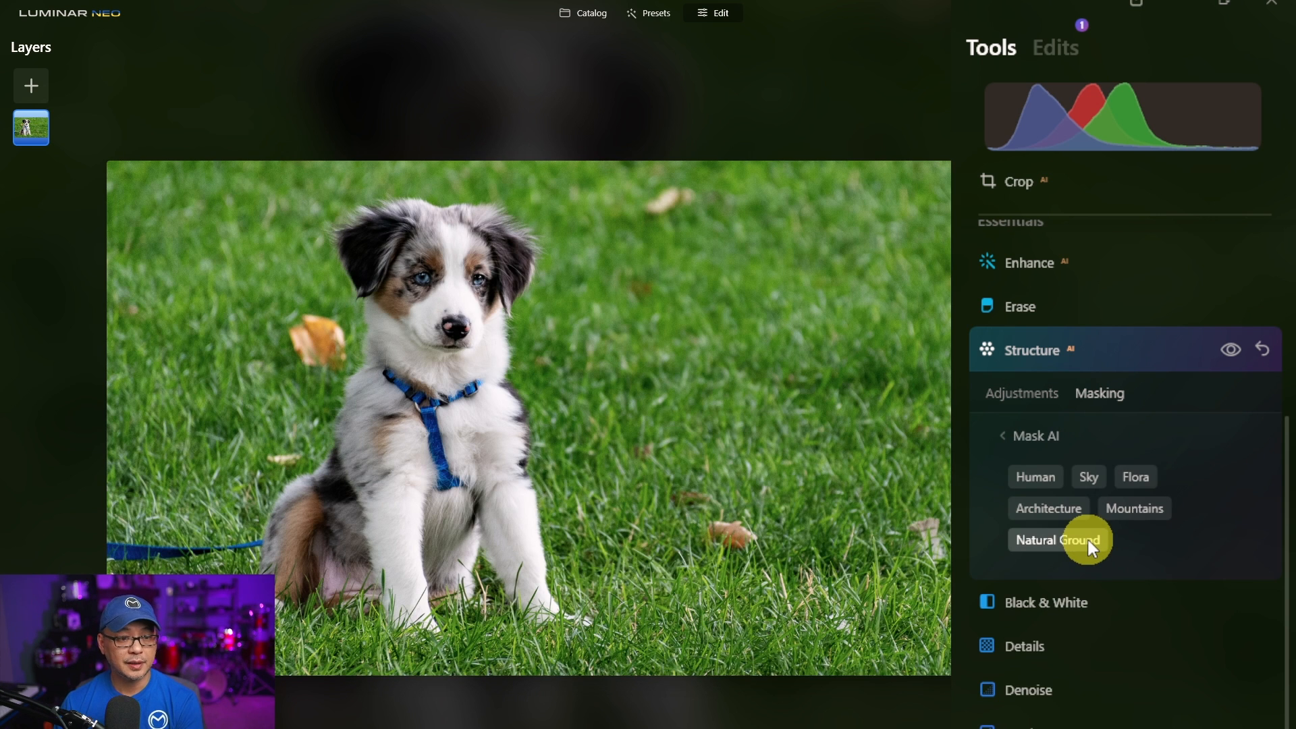
left_click(1088, 541)
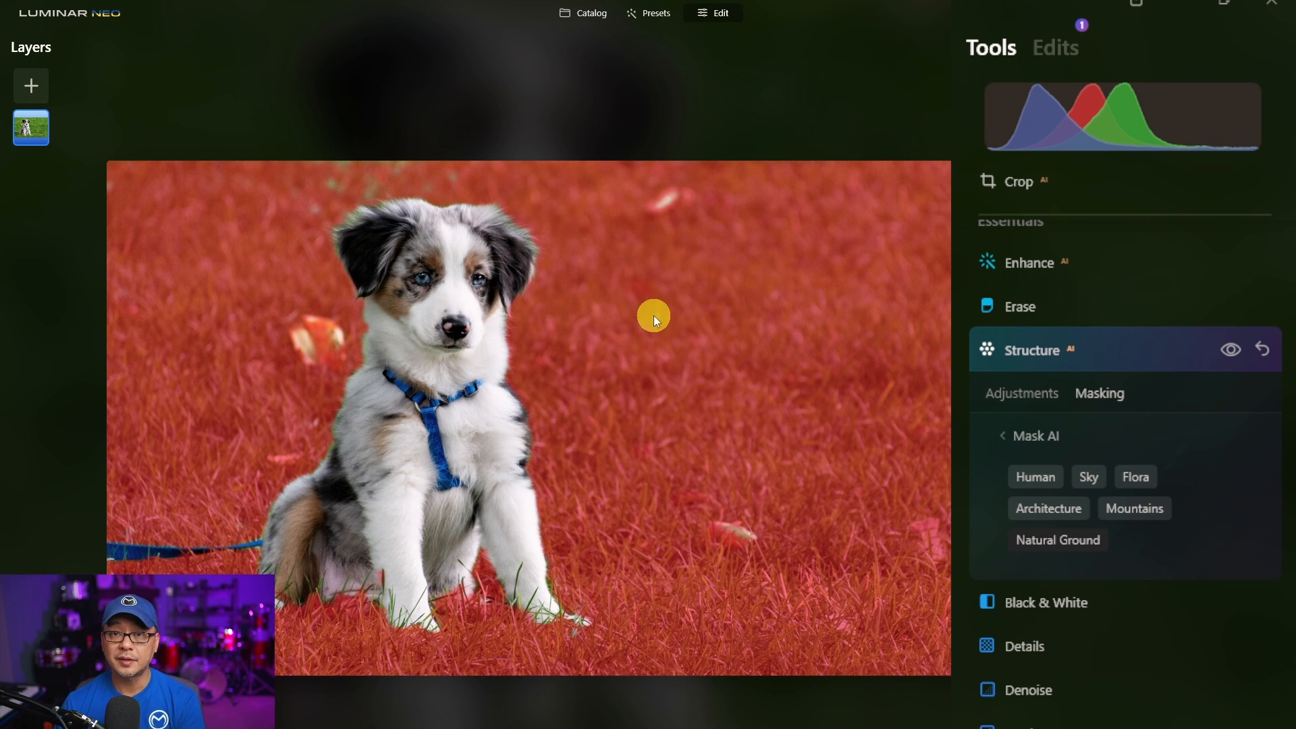
- Show the mask overlay, open the mask Brush in Erase mode, and set its Strength to 70
left_click(1025, 439)
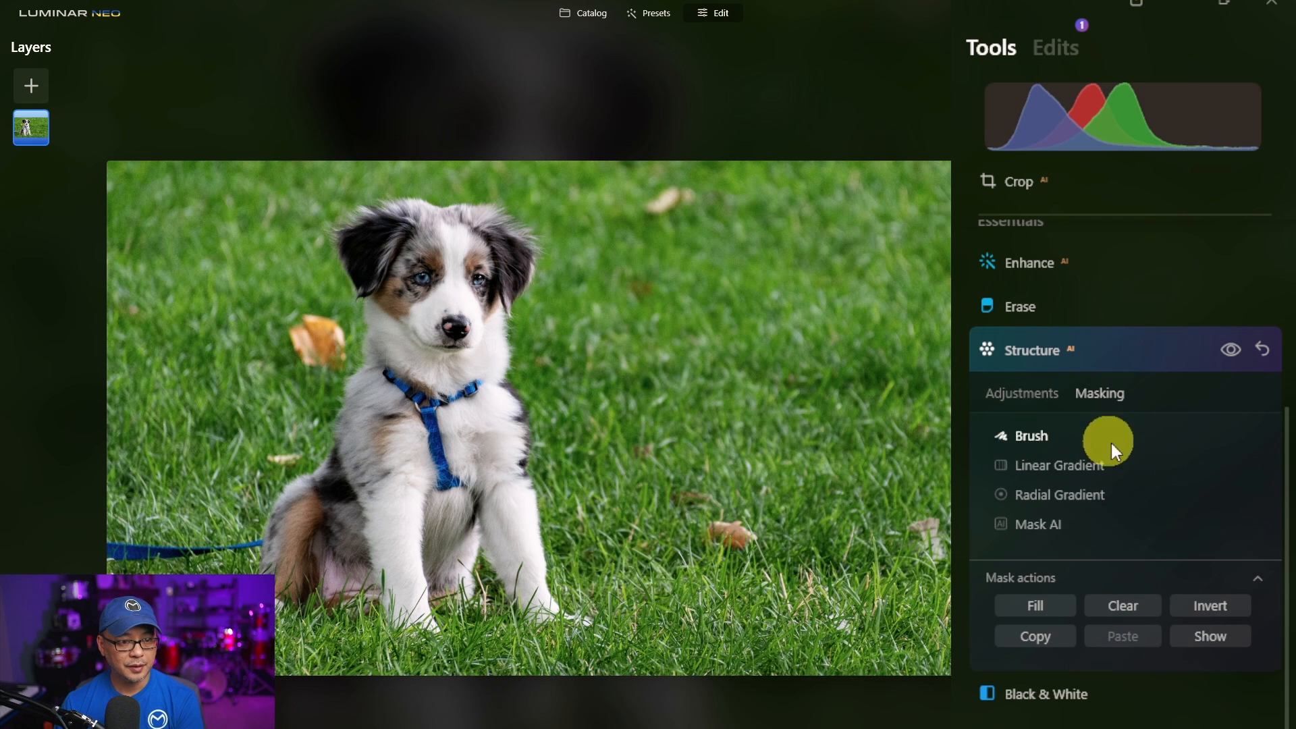
left_click(1224, 634)
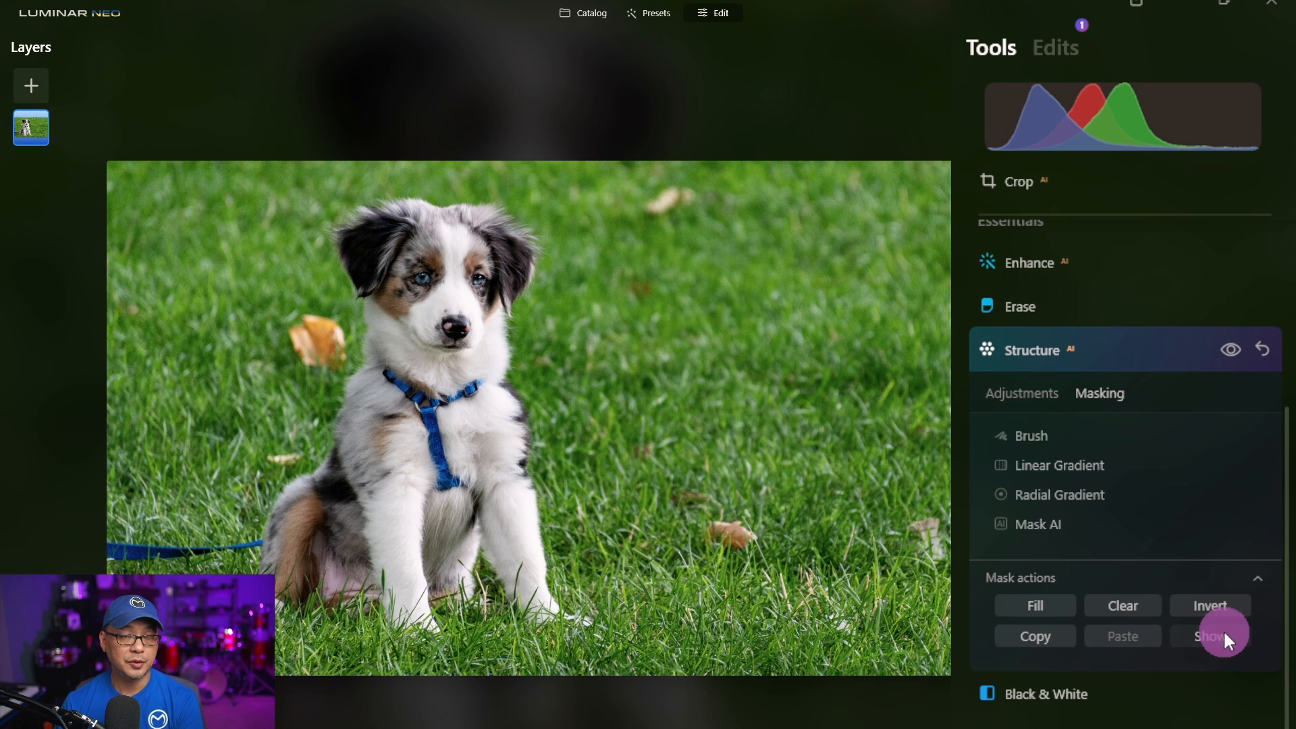
left_click(1049, 429)
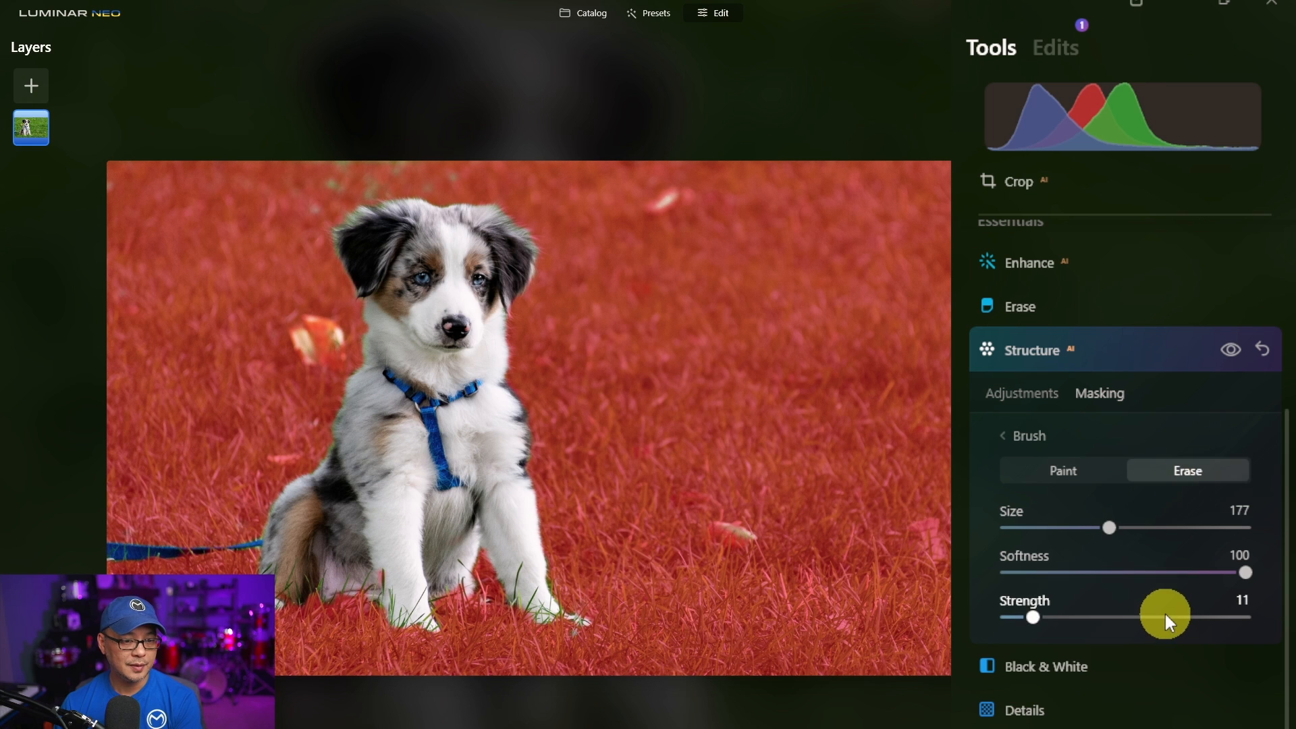
mouse_move(1165, 615)
left_mouse_down()
mouse_move(1183, 609)
mouse_move(1175, 594)
left_mouse_up()
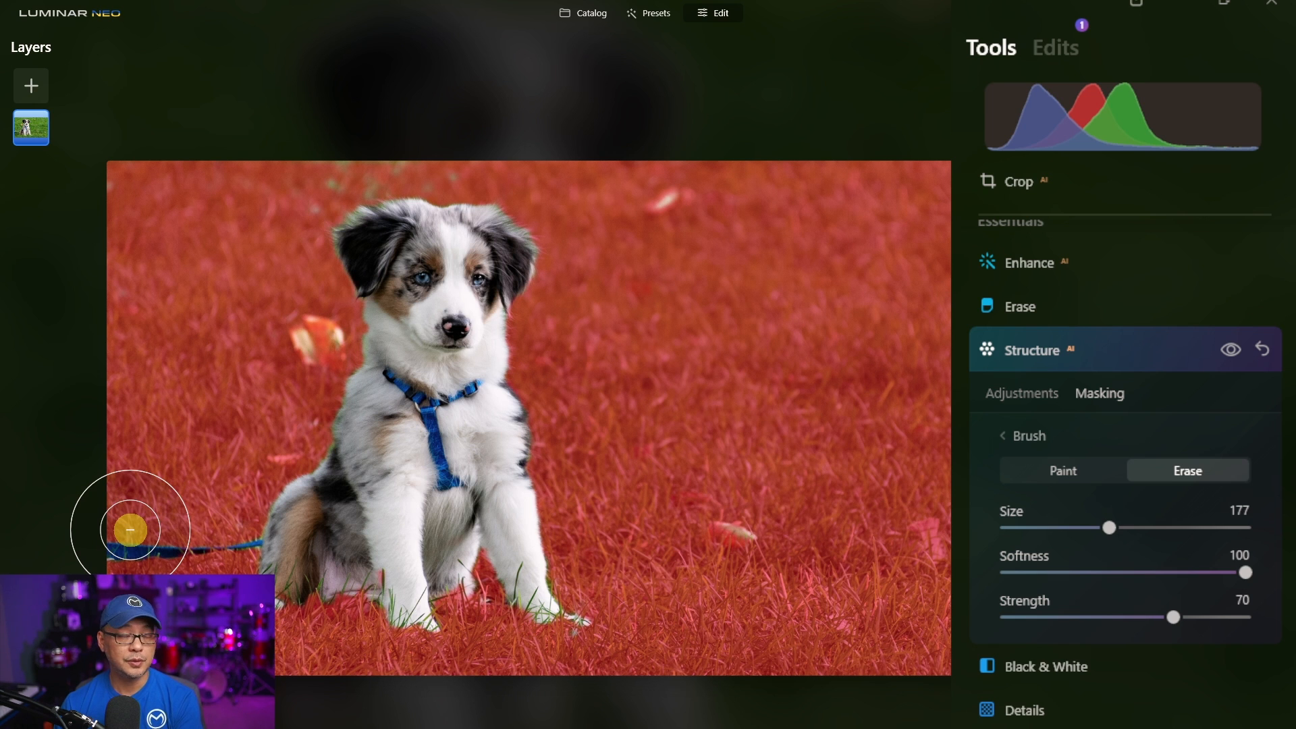
- Erase the mask from the lower foreground grass with two strokes across the image
left_click_drag(130, 530, 945, 520)
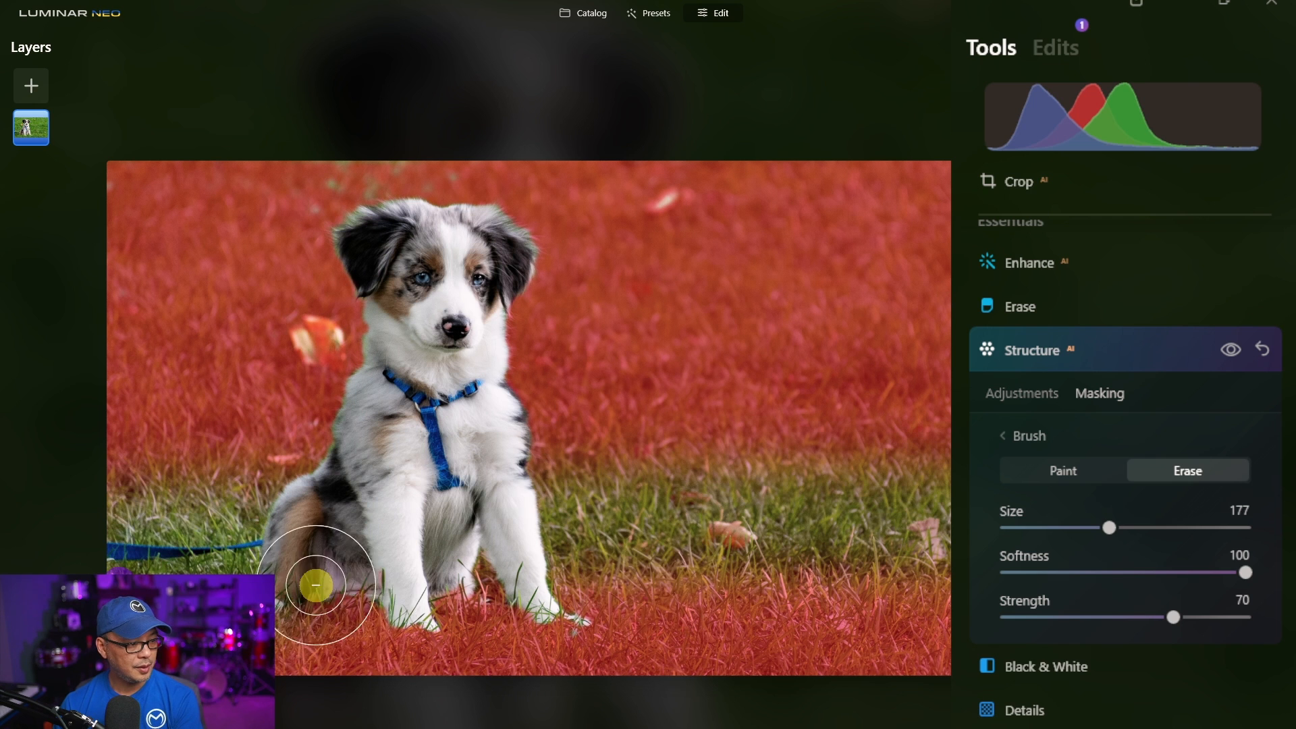
left_click_drag(316, 585, 945, 570)
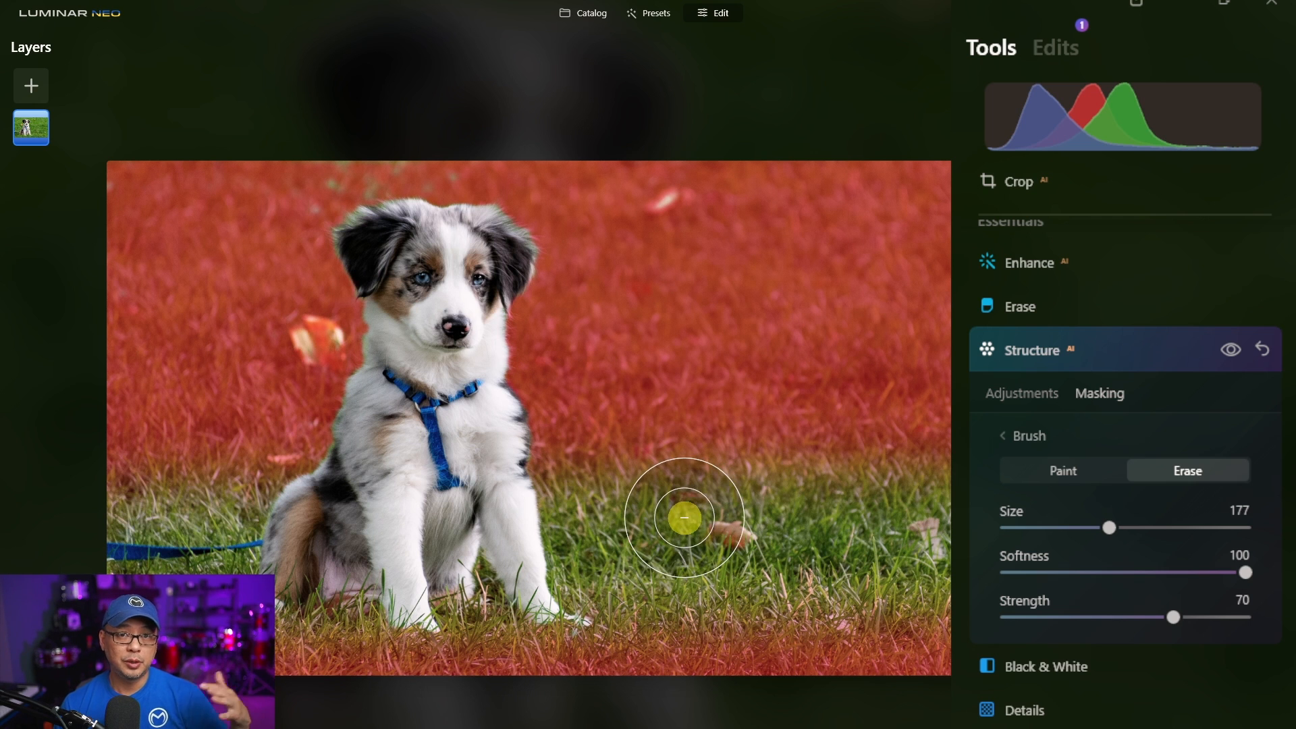
- Lower the brush Strength to 21 and lightly erase the mask across the middle and bottom grass
left_click(1110, 616)
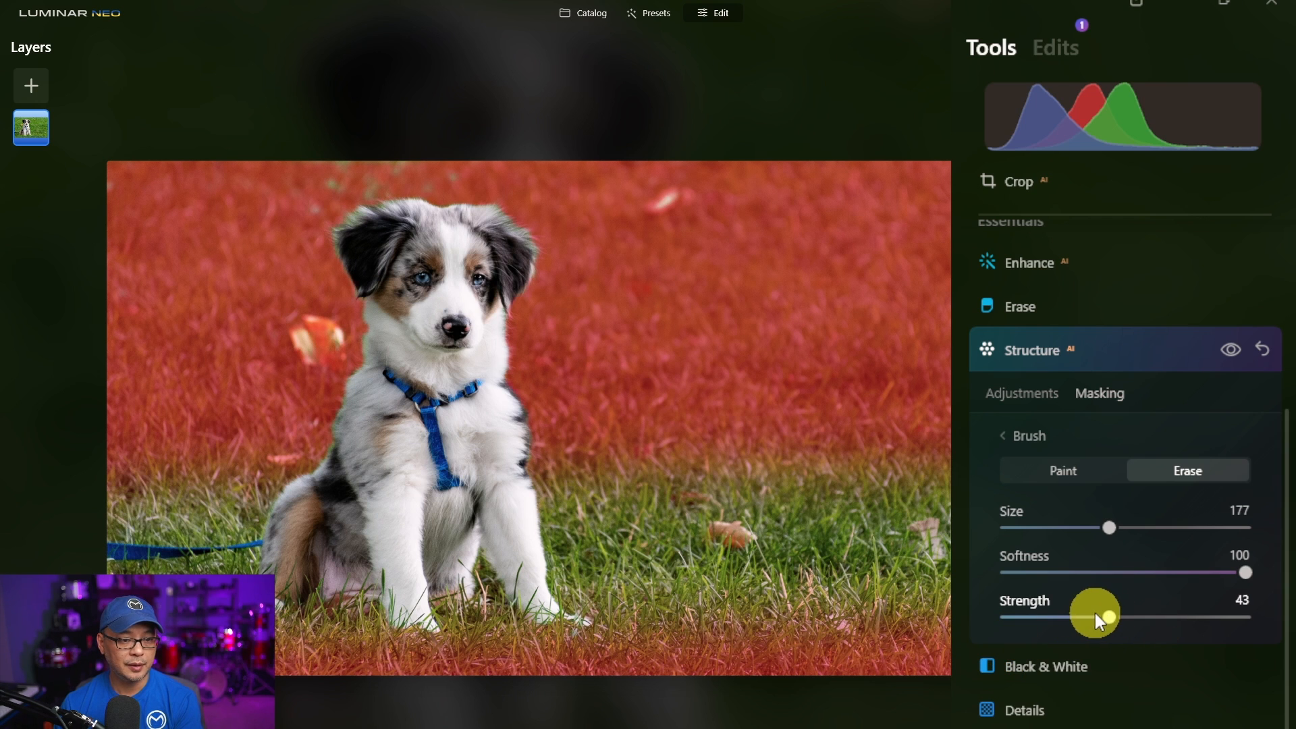
left_click_drag(1083, 613, 1056, 617)
left_click(1051, 616)
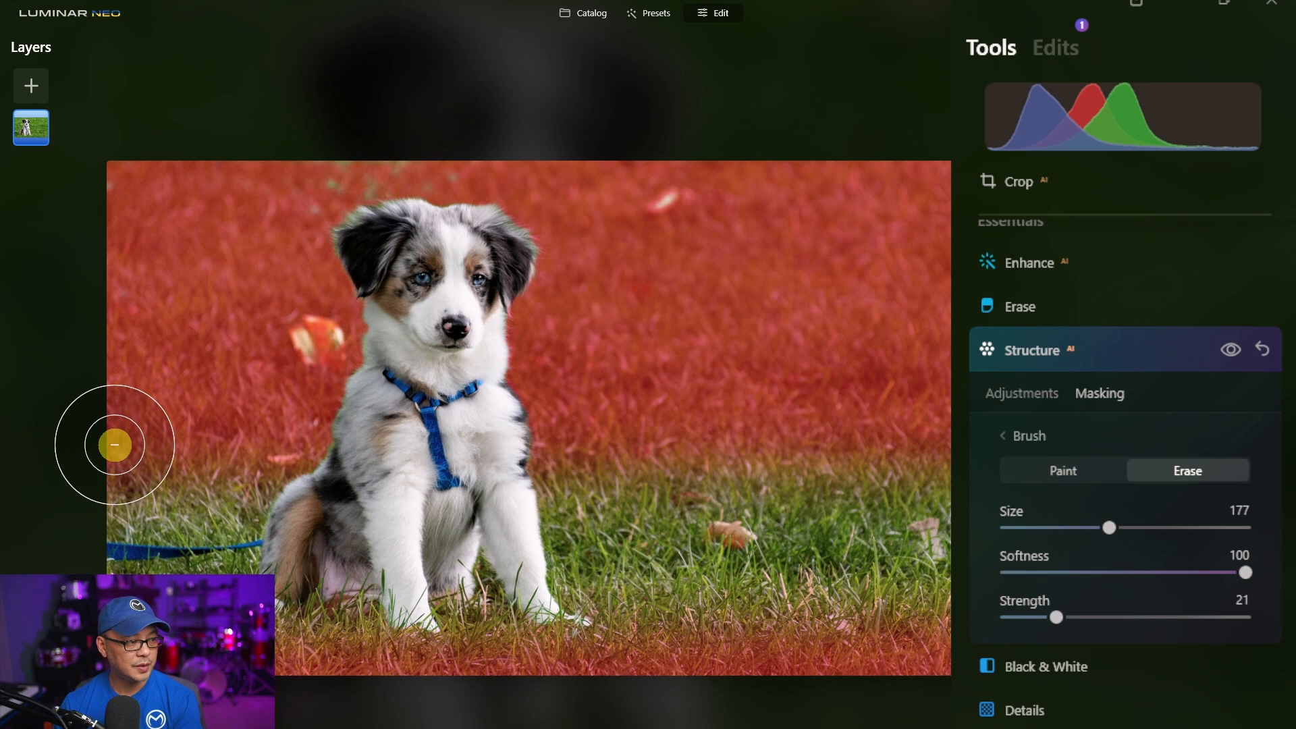
left_click_drag(115, 445, 473, 435)
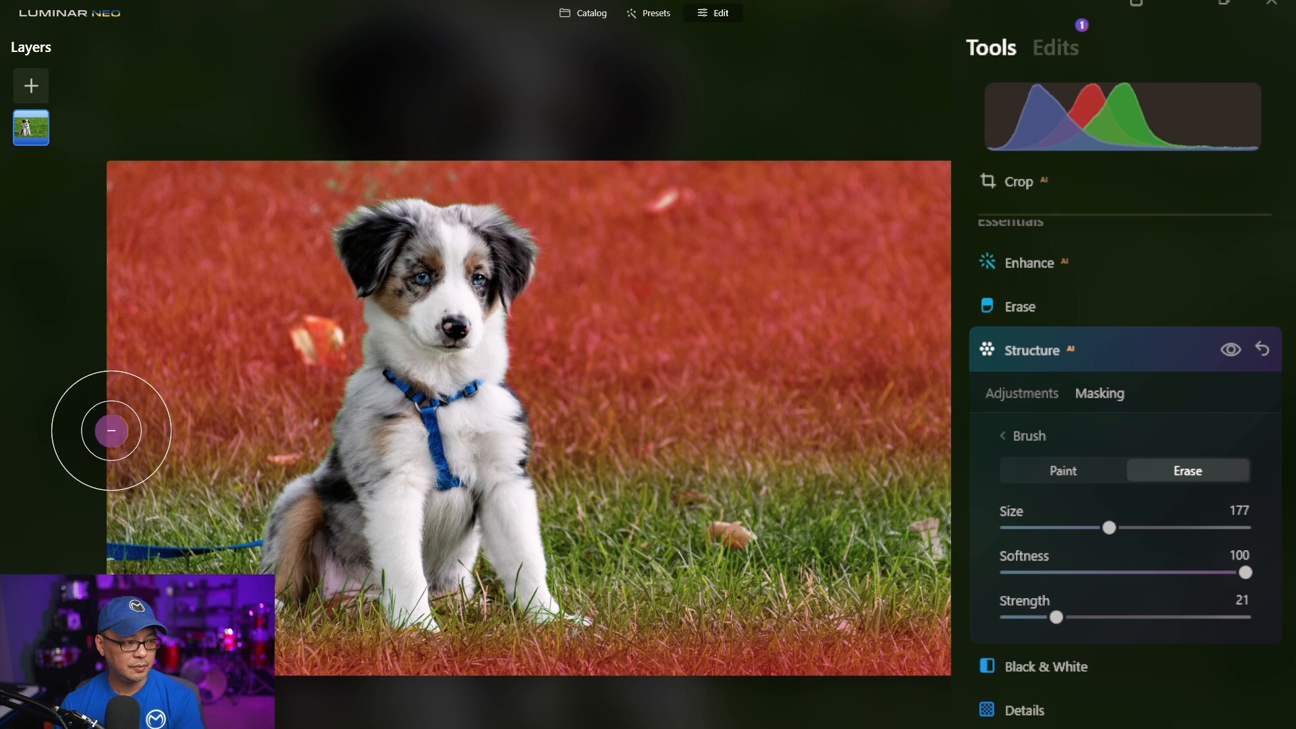
left_click_drag(111, 430, 940, 419)
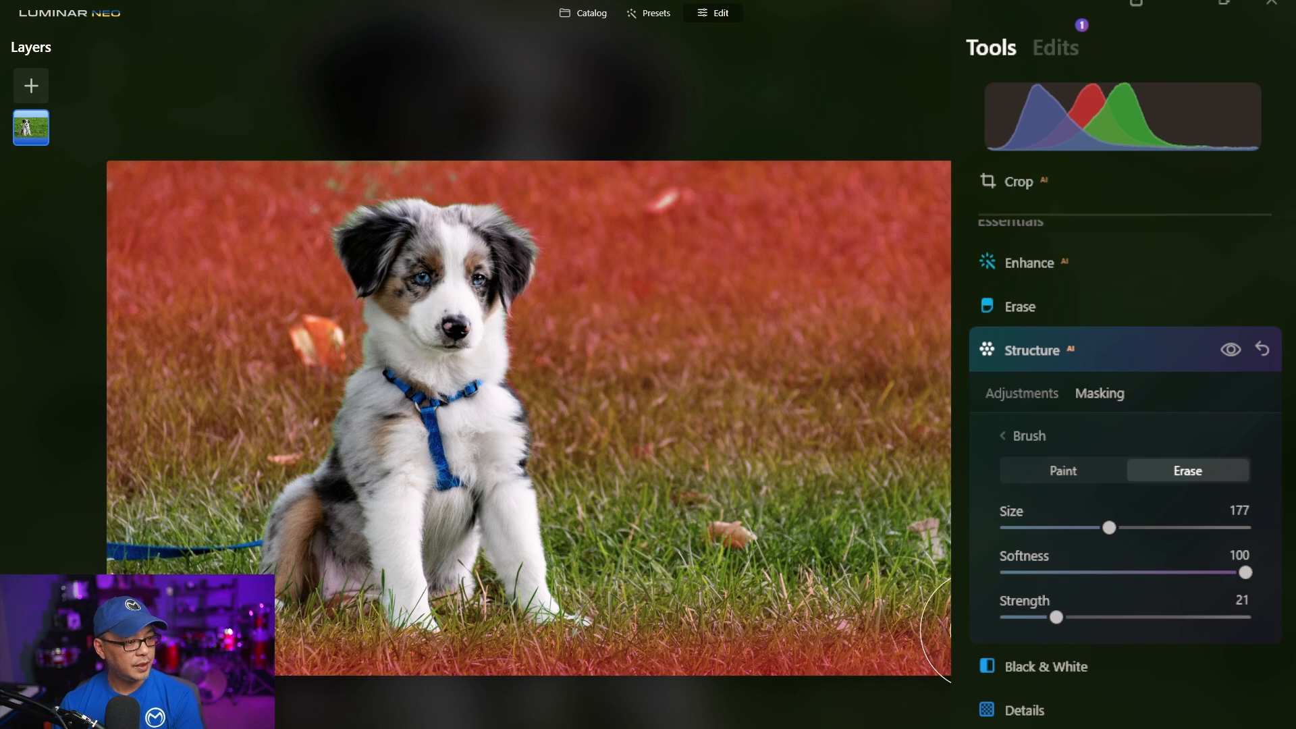
mouse_move(945, 648)
left_mouse_down()
mouse_move(916, 637)
mouse_move(283, 658)
left_mouse_up()
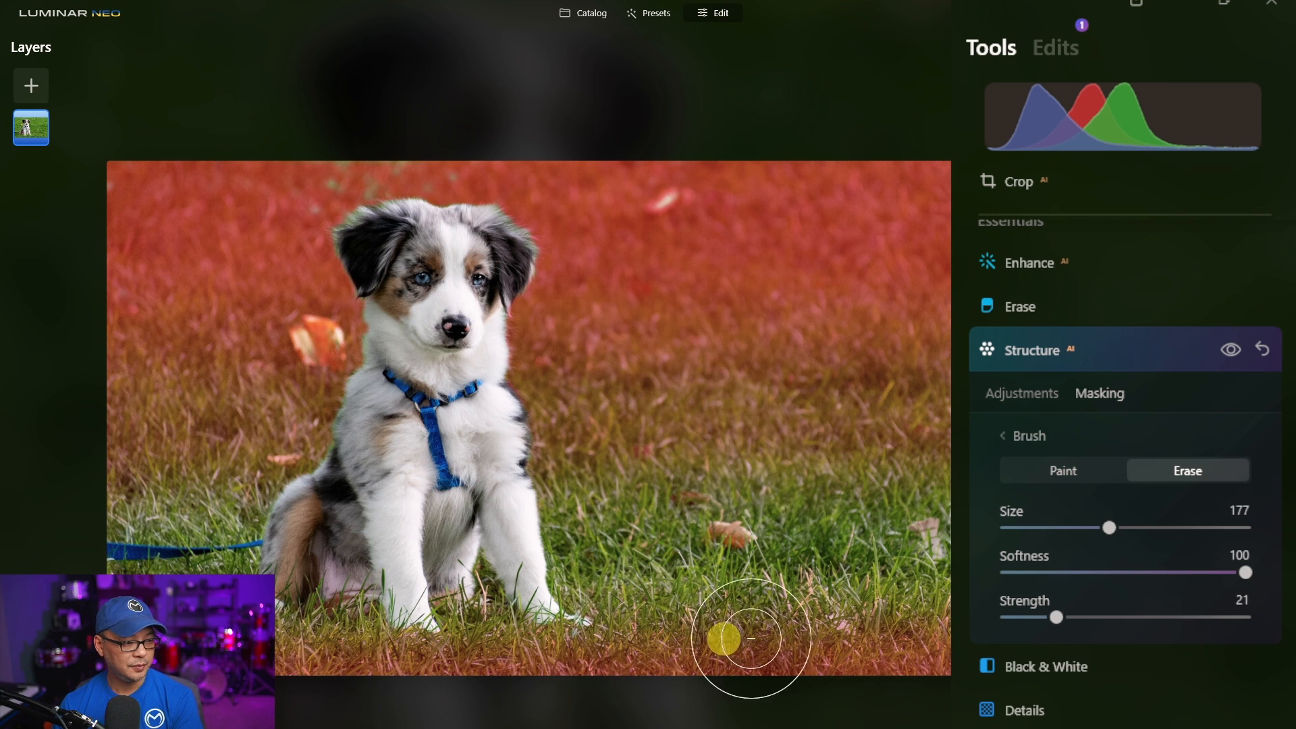
left_click_drag(945, 648, 291, 652)
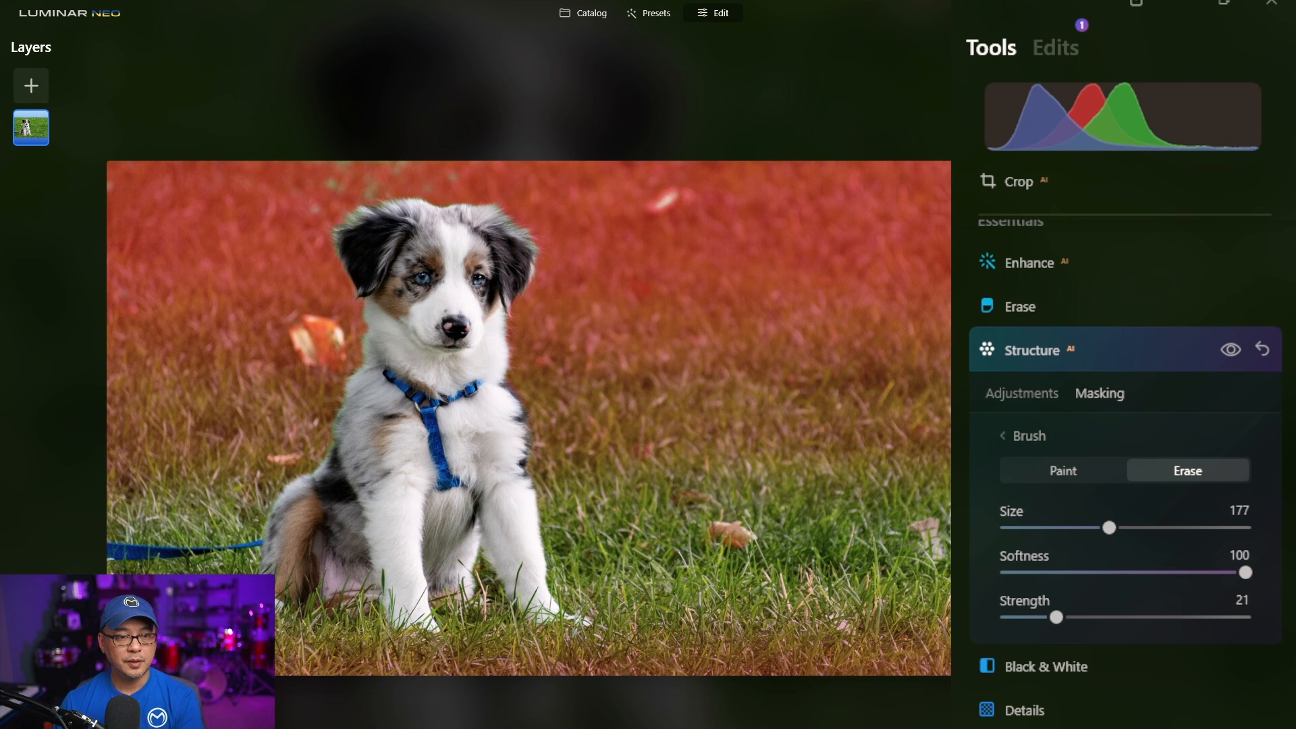
- Set the Structure Amount to -57
left_click(1018, 396)
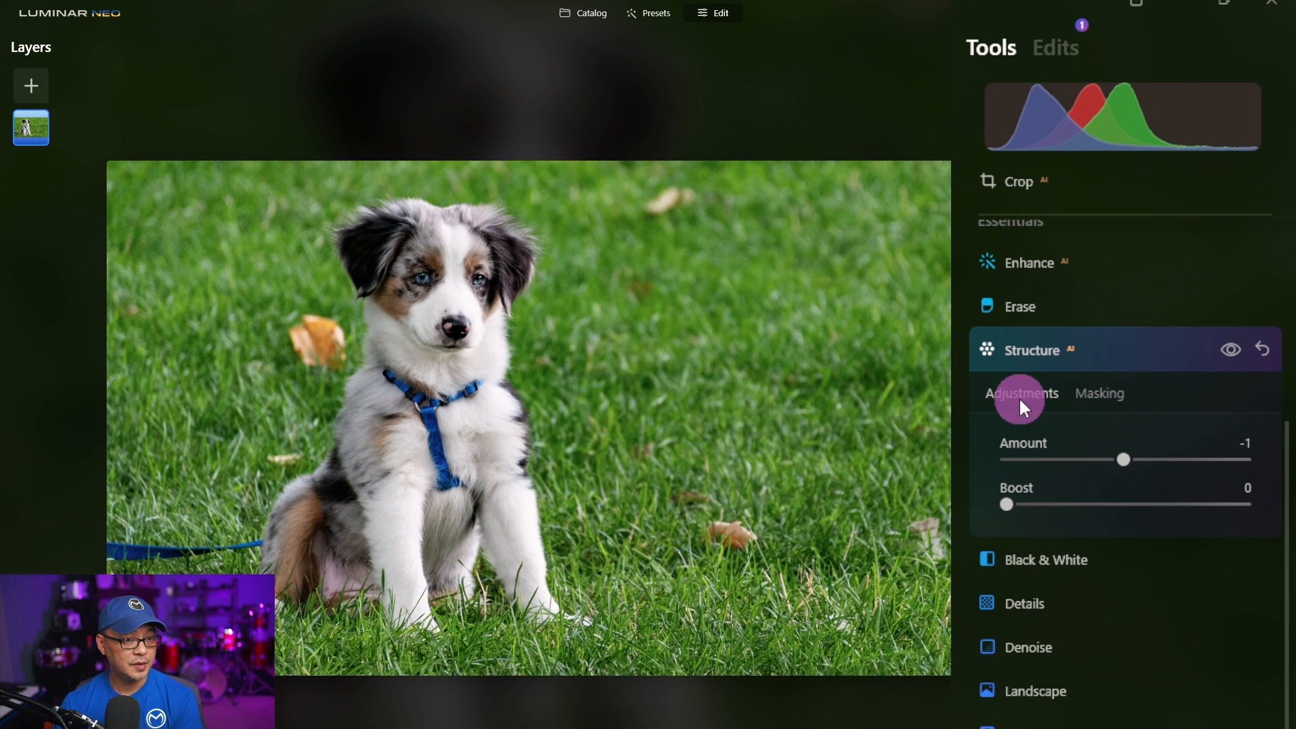
left_click_drag(1124, 458, 1008, 461)
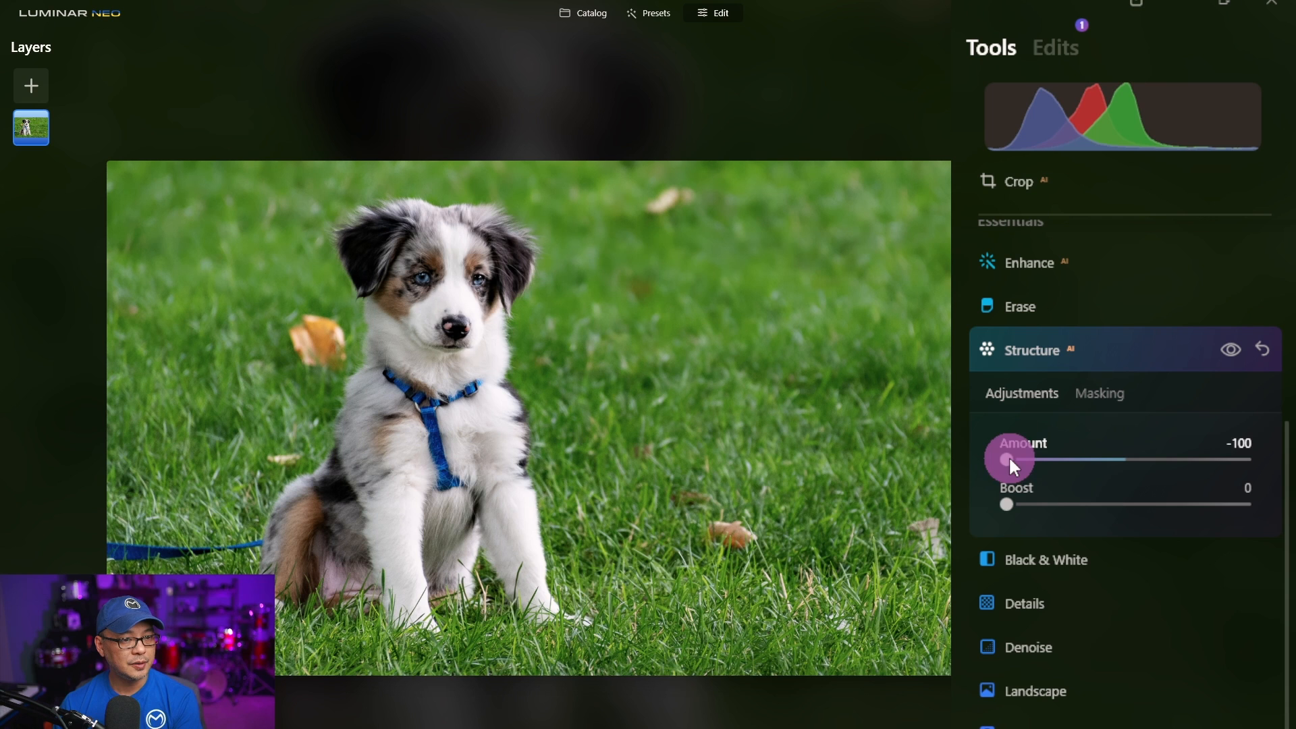
left_click_drag(1010, 460, 1060, 459)
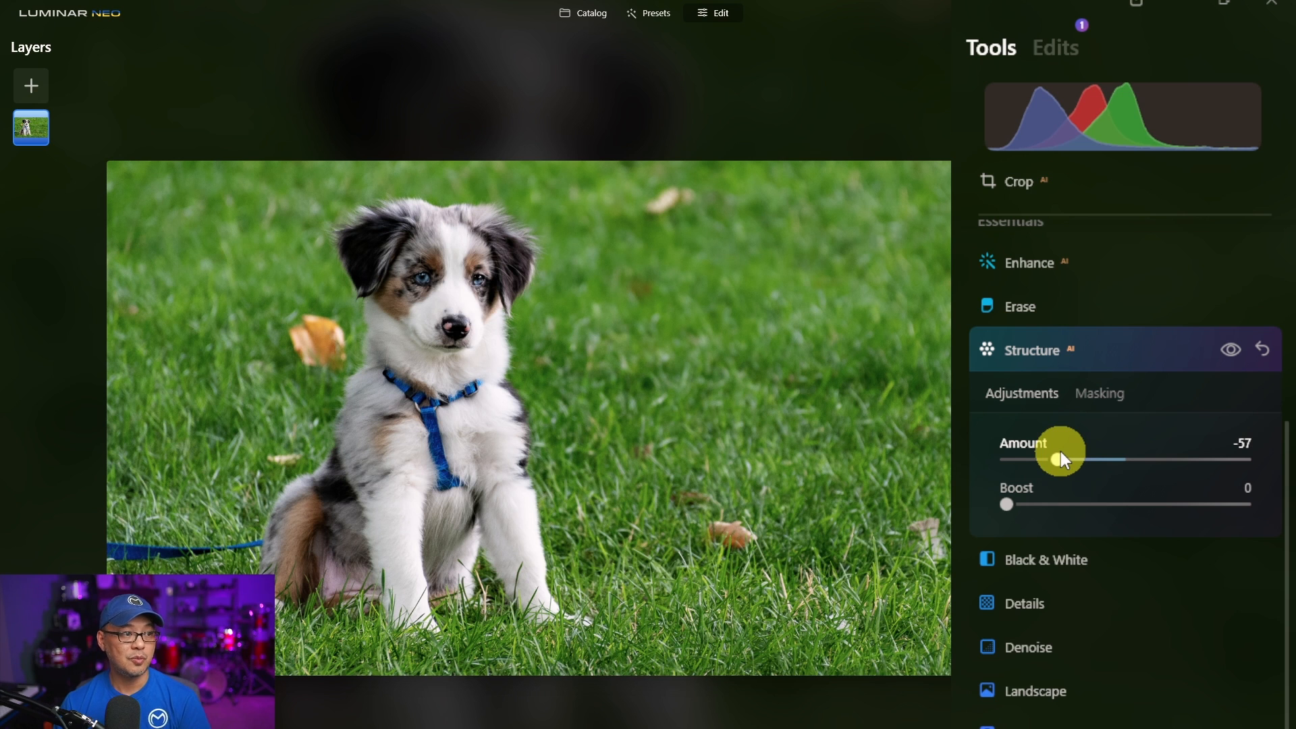
- Toggle the Structure effect on and off to compare the image before and after
left_click(1232, 350)
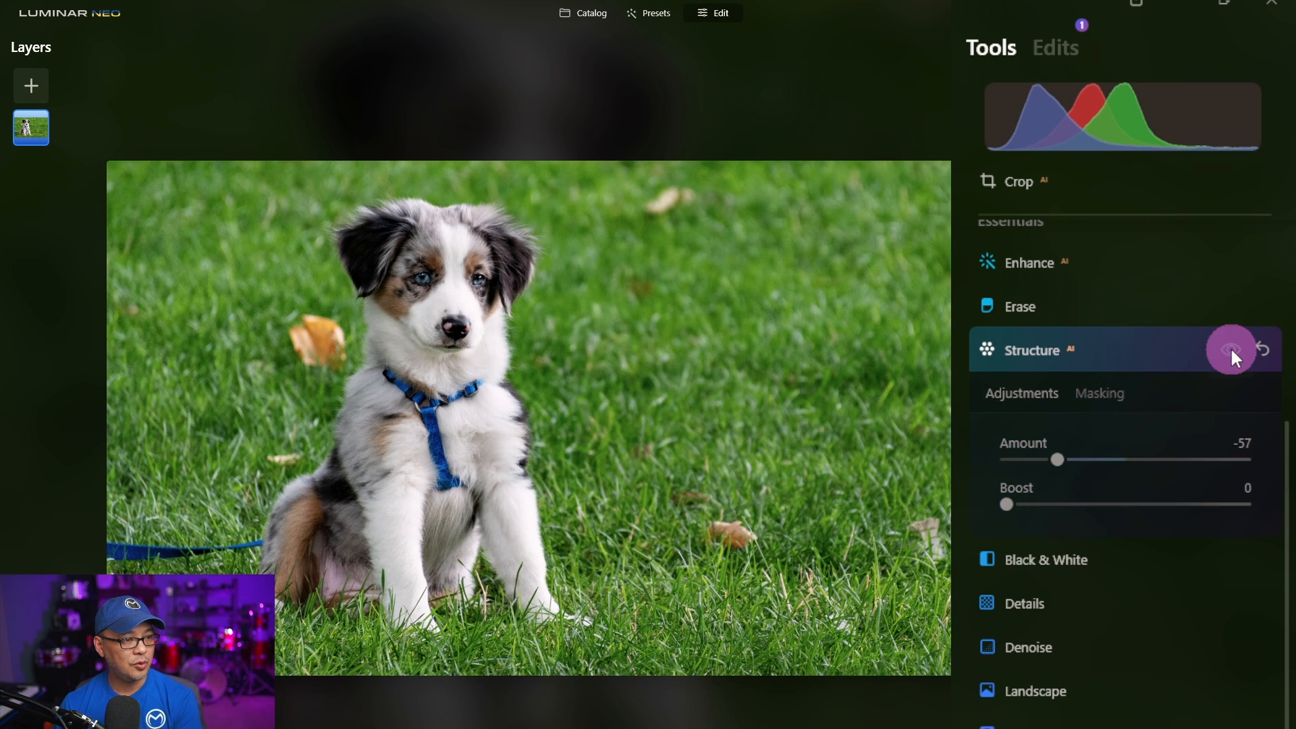
left_click(1231, 350)
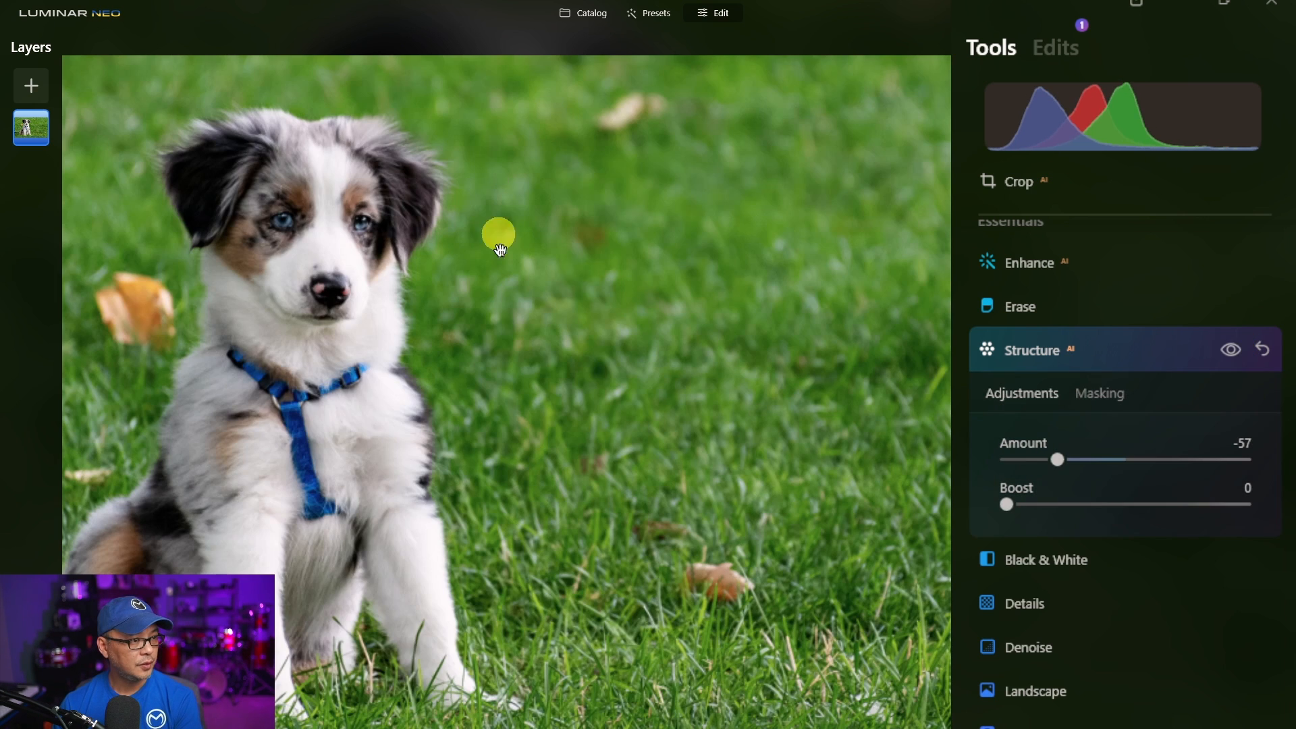
left_click(1230, 348)
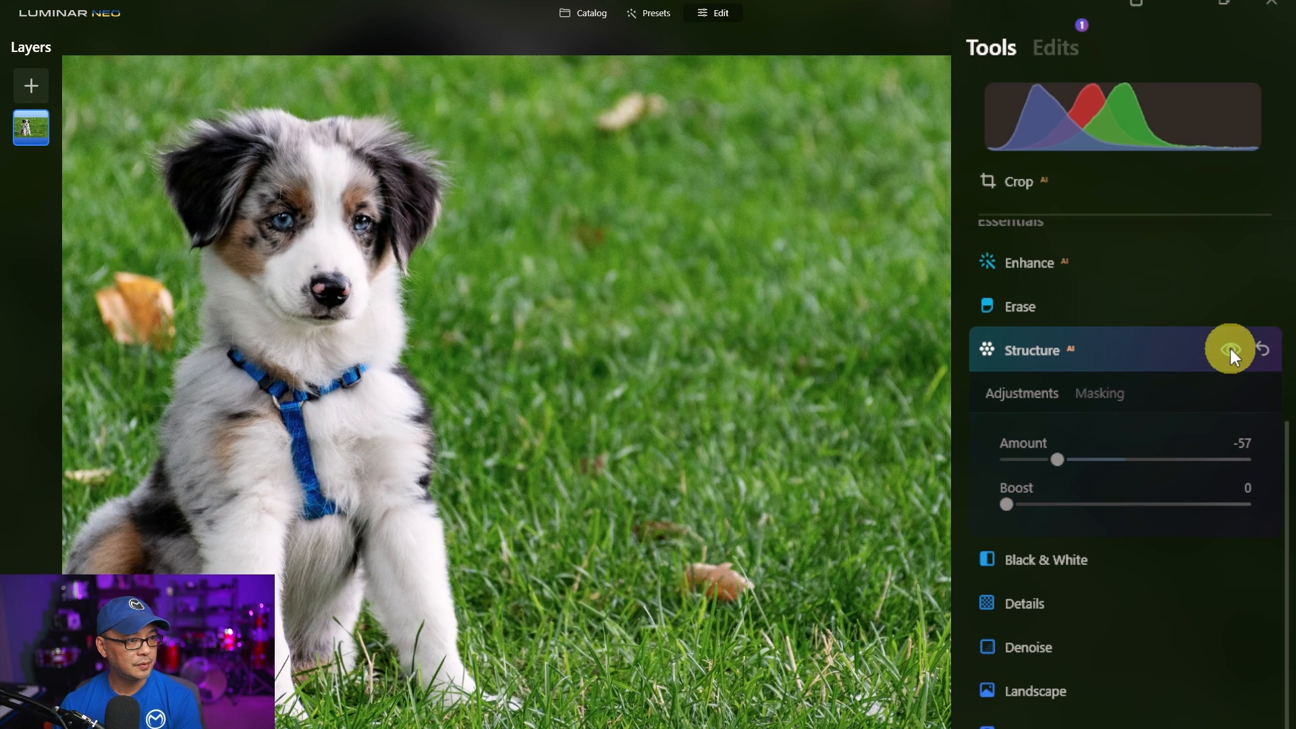
left_click(1230, 349)
left_click(1230, 348)
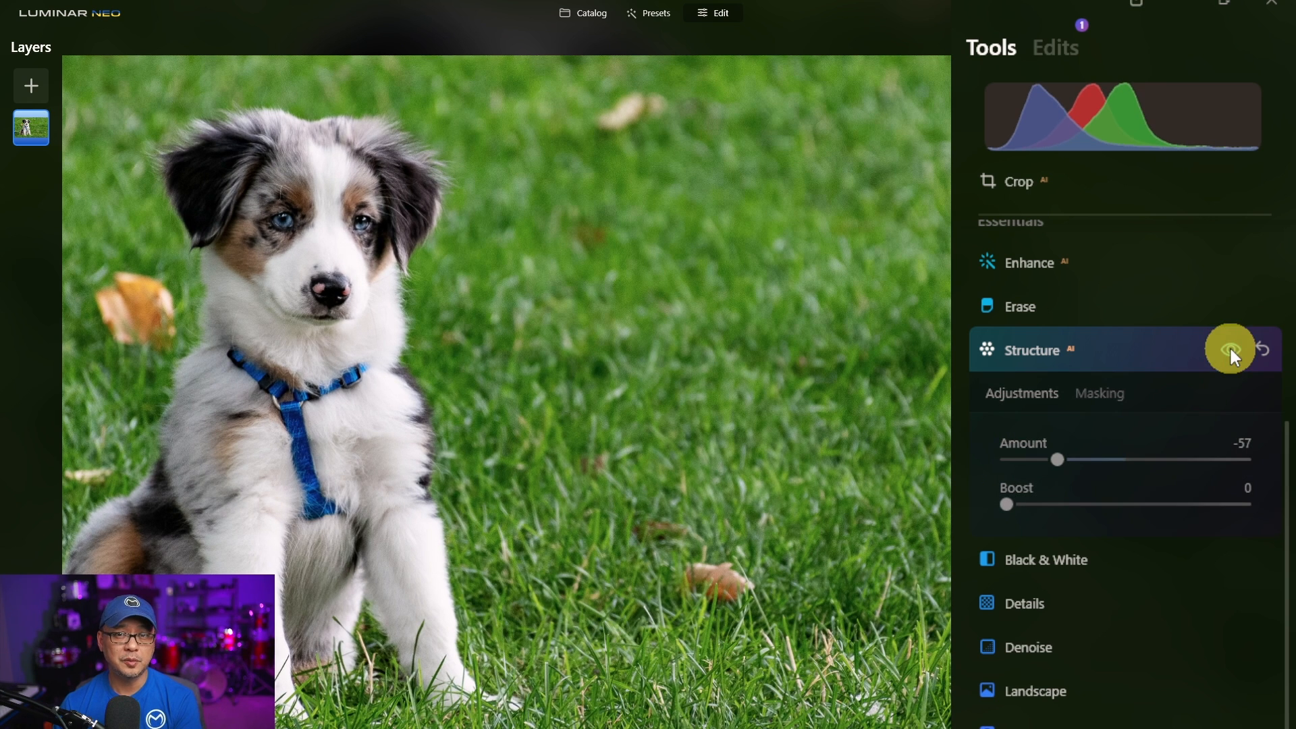
left_click(1230, 349)
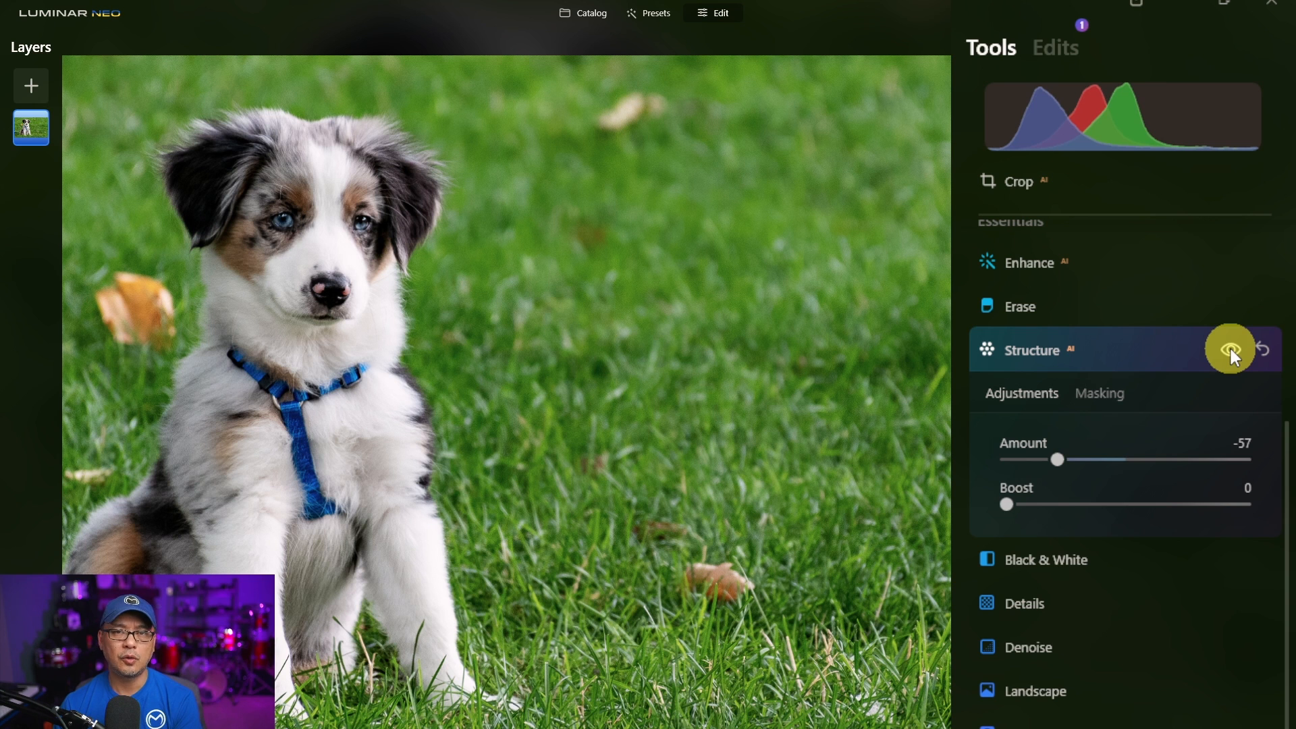
left_click(1230, 349)
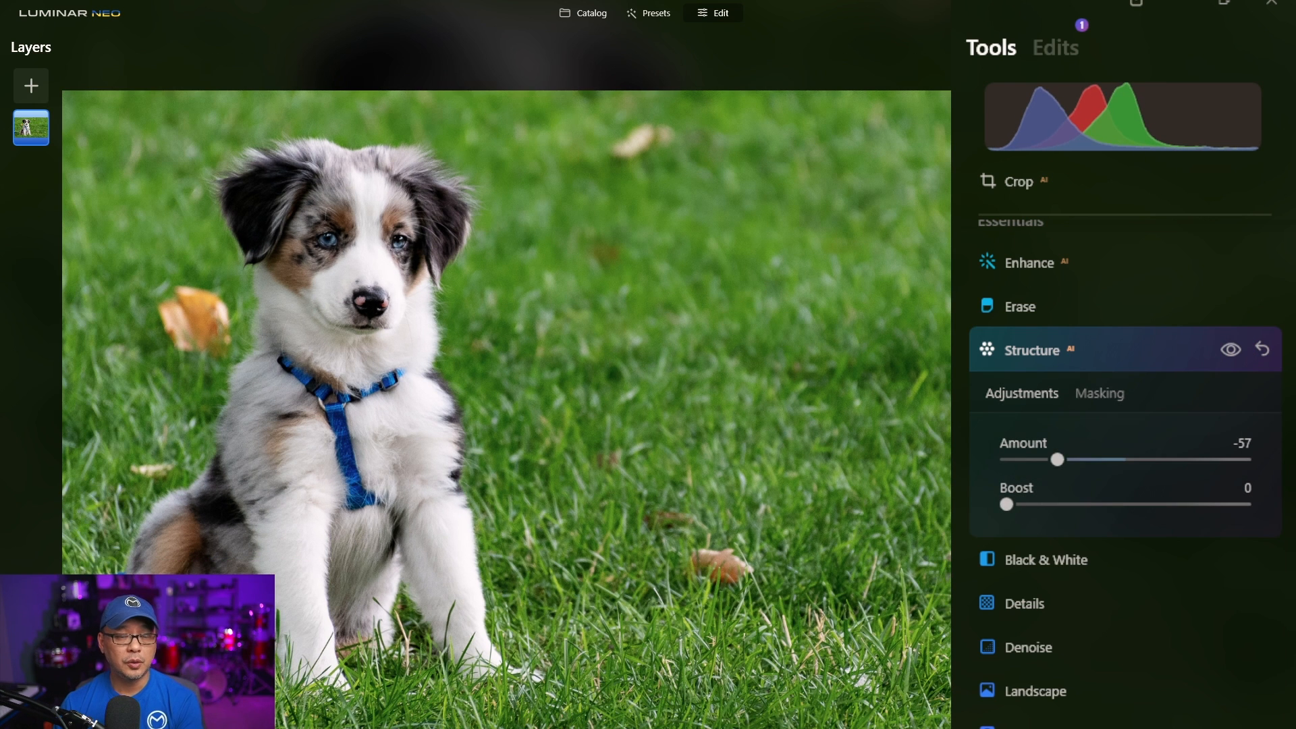
- Copy the Structure tool's mask
left_click(1108, 398)
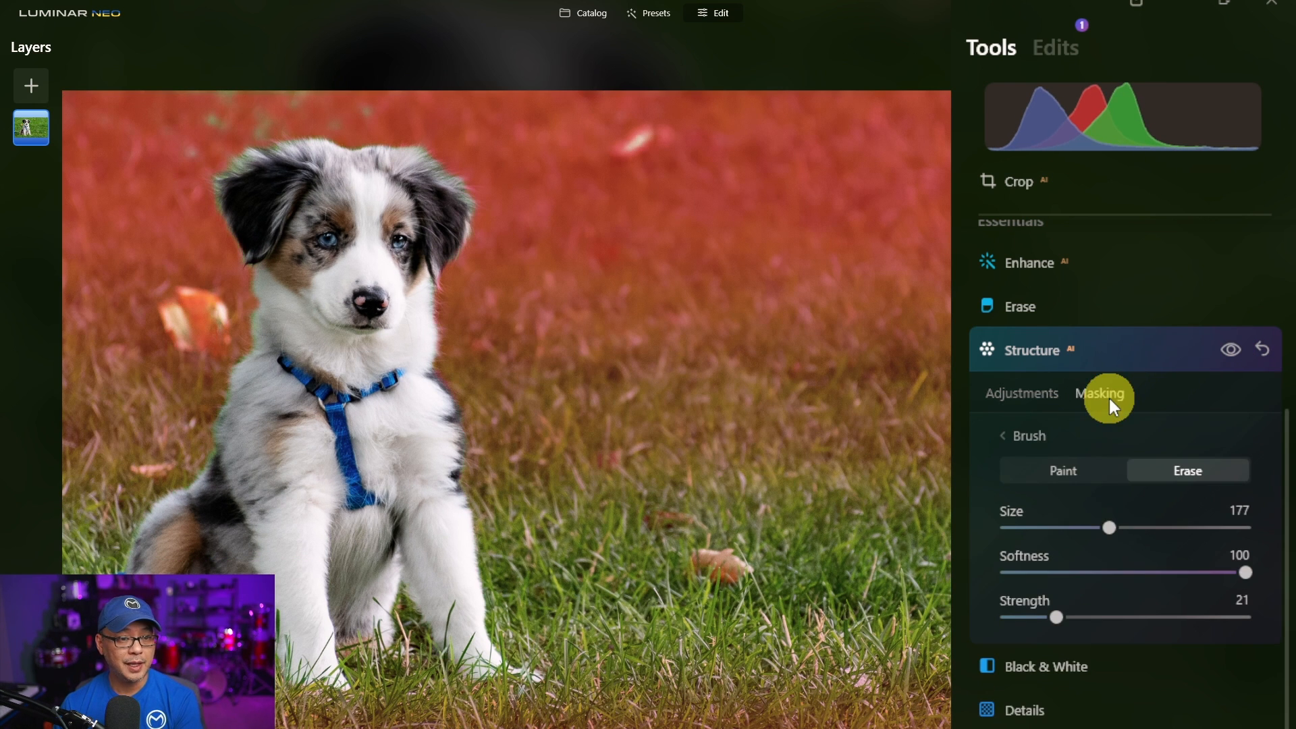
left_click(1043, 439)
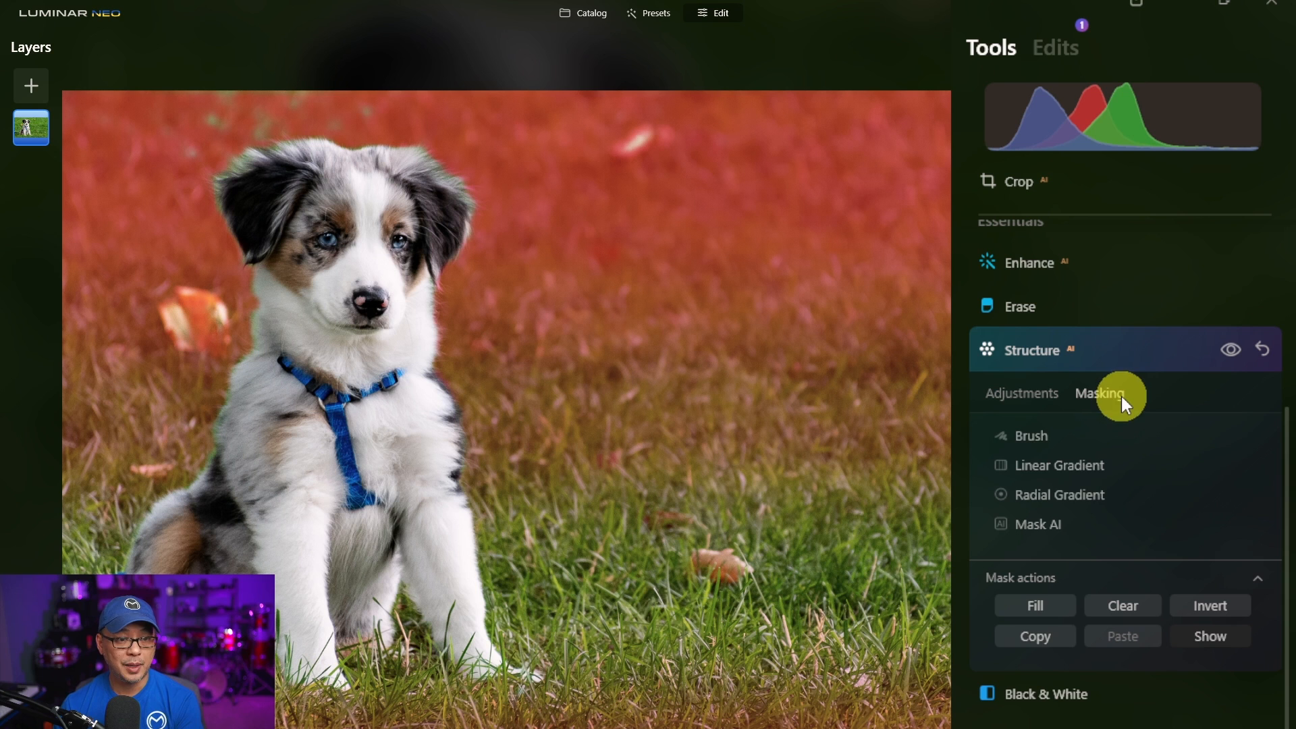
left_click(1046, 638)
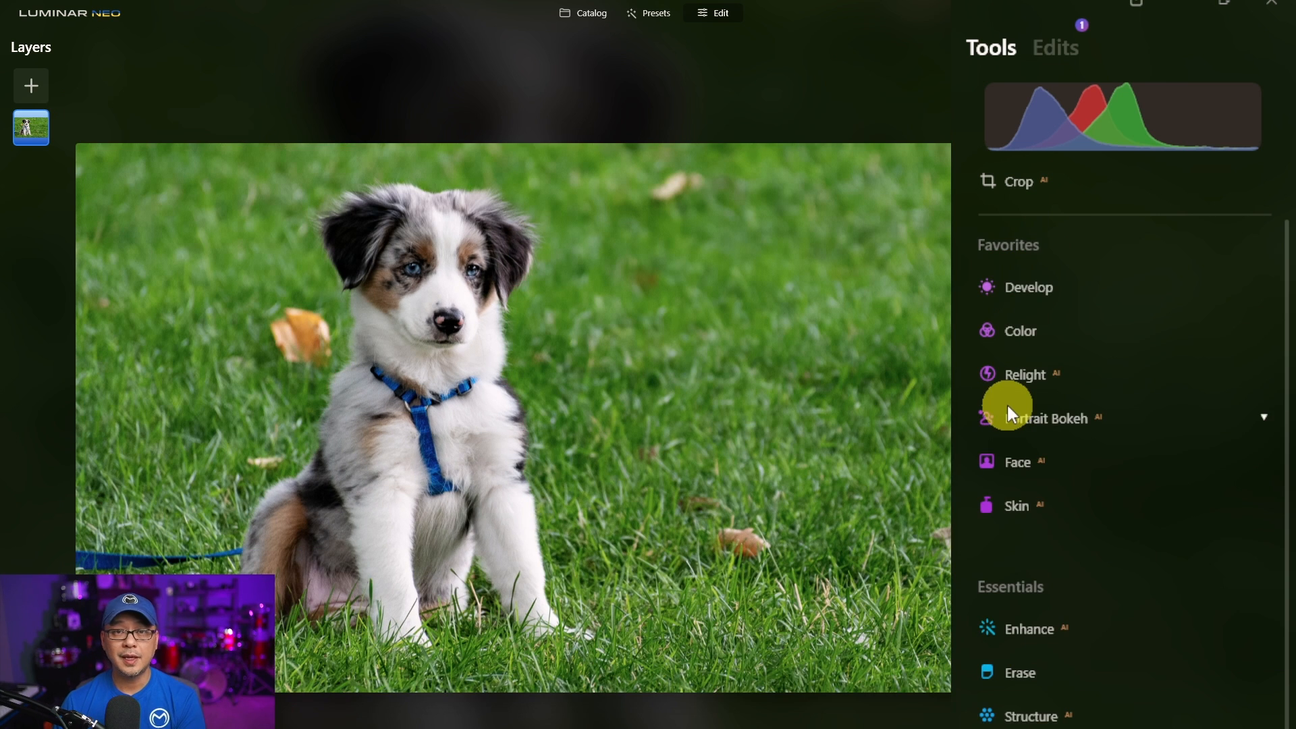
- Open the Mystical tool and its Masking options
scroll(1071, 357, "down", 10)
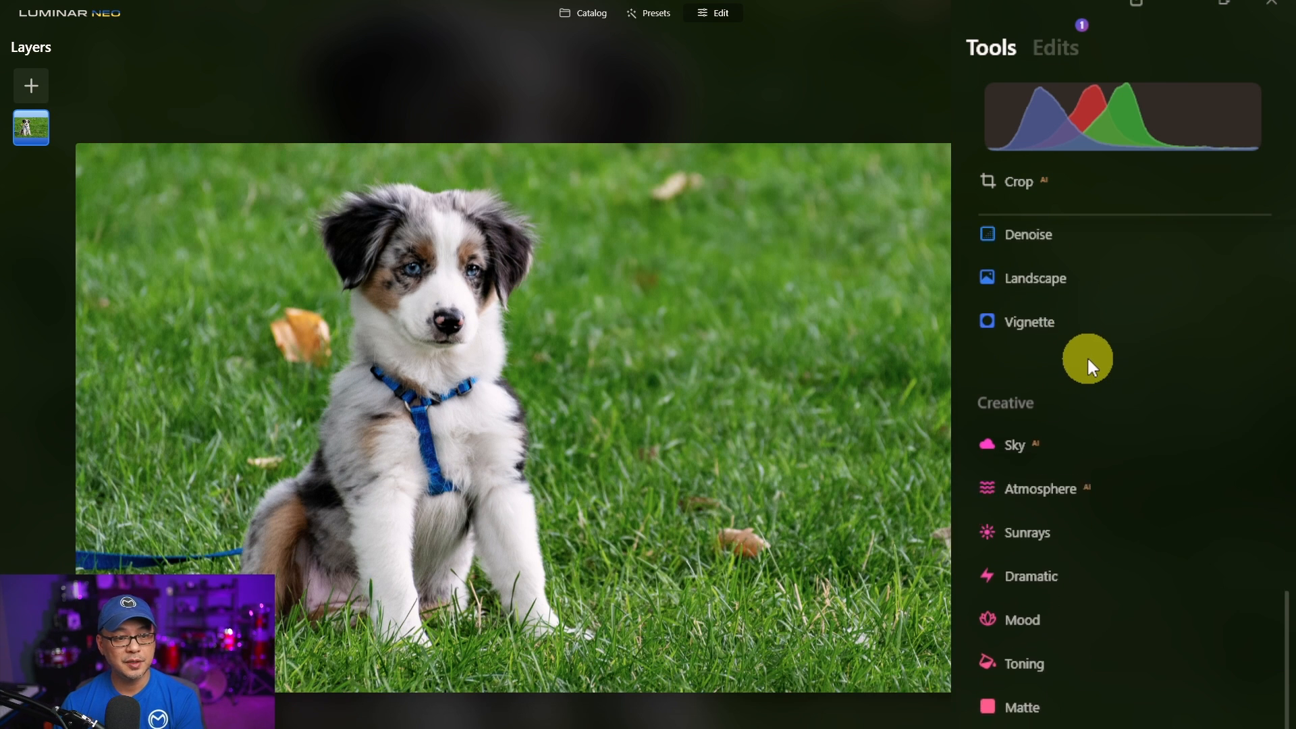
scroll(1087, 365, "down", 1)
scroll(1087, 355, "down", 1)
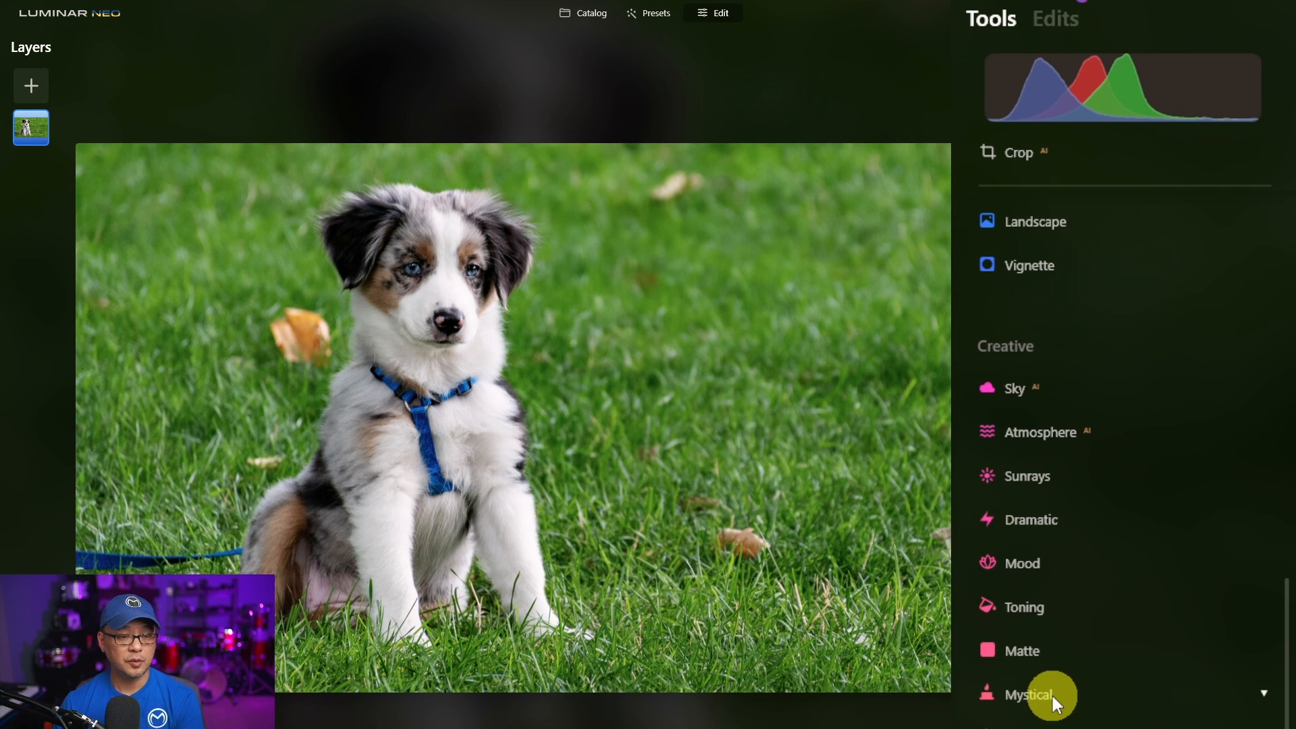
left_click(1051, 695)
left_click(1117, 494)
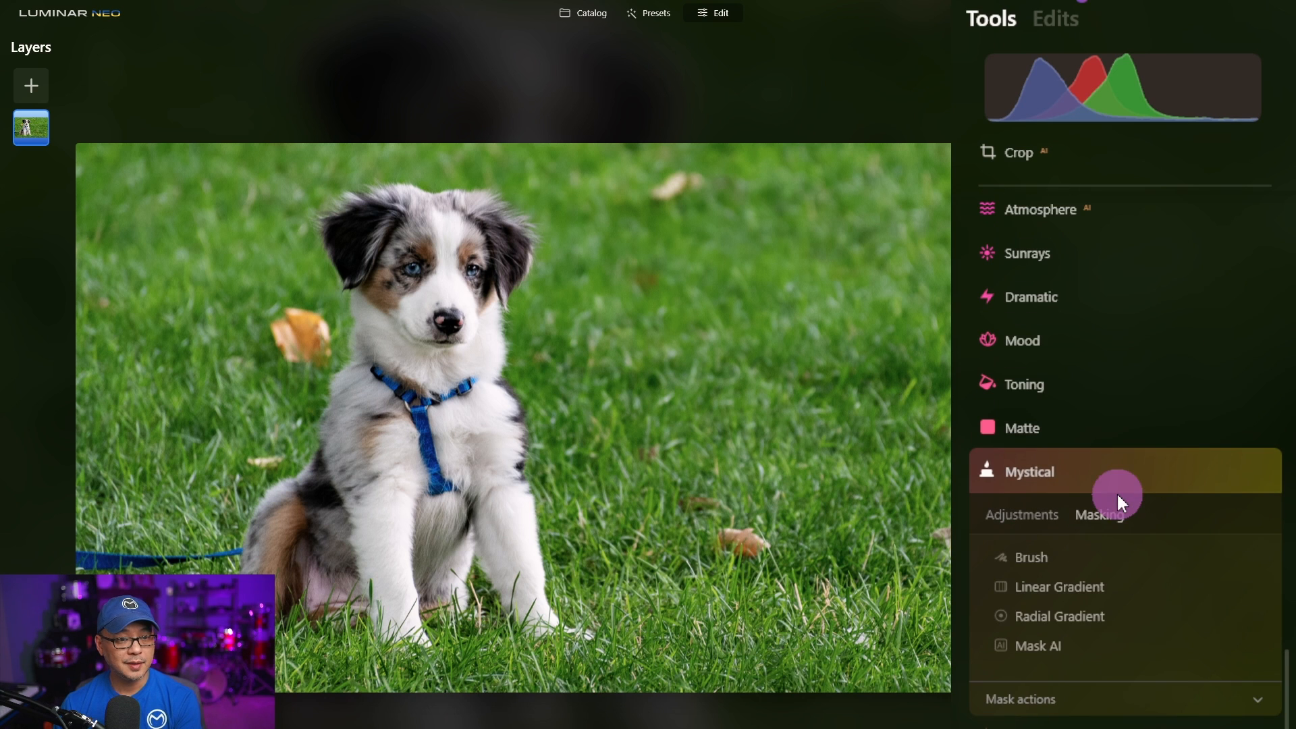
- Paste the copied mask into the Mystical tool and show the mask overlay on the grass
left_click(1111, 690)
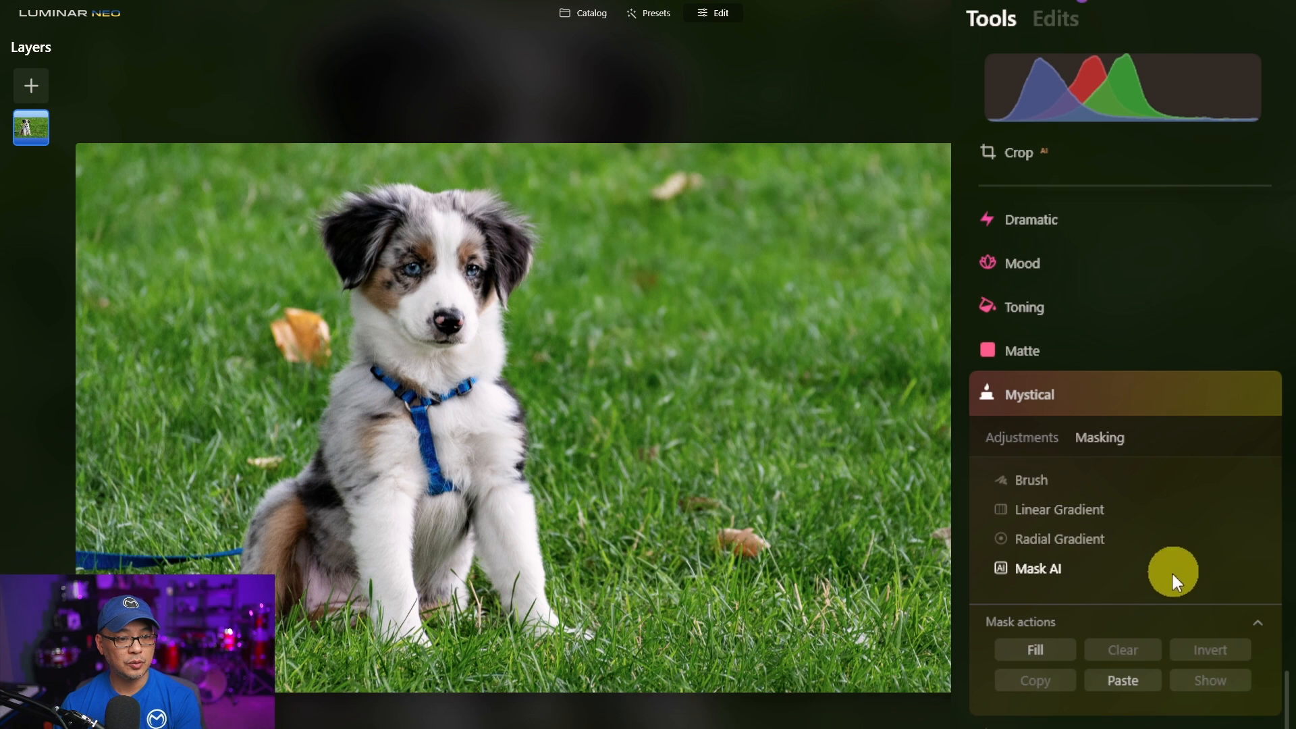
left_click(1135, 678)
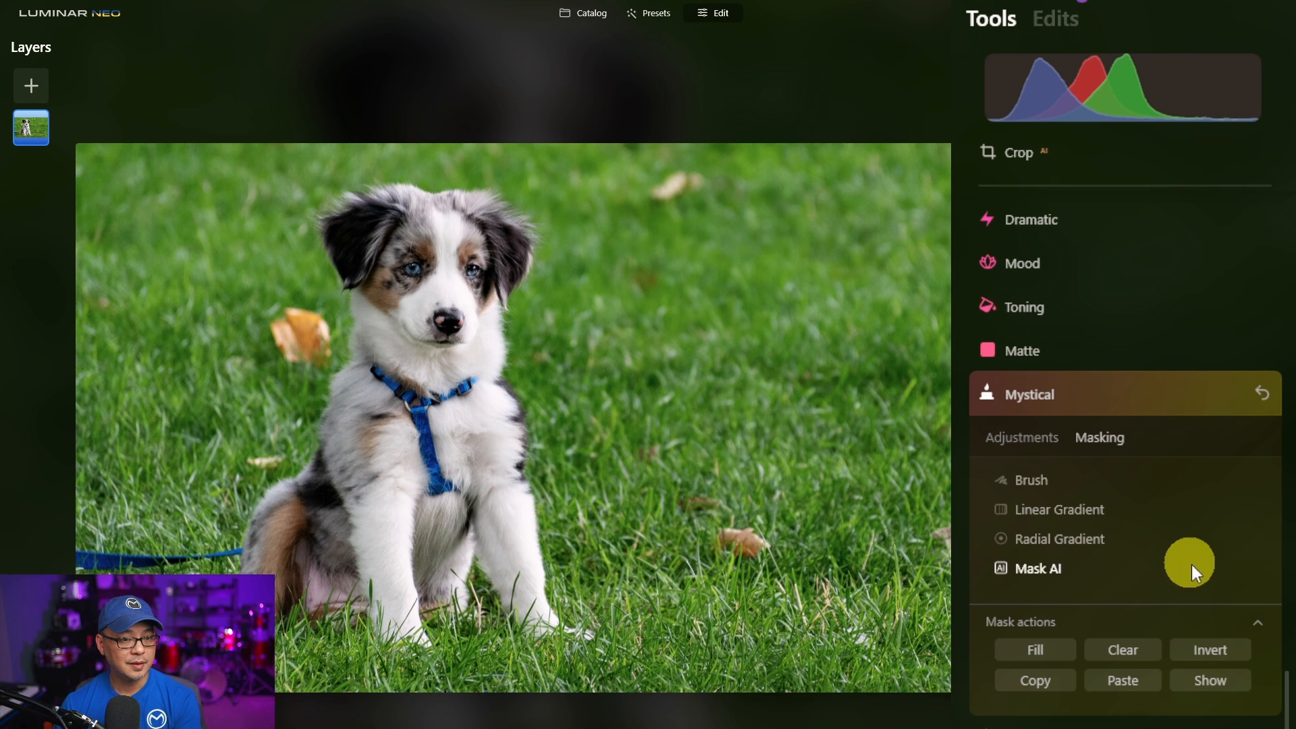
left_click(1213, 677)
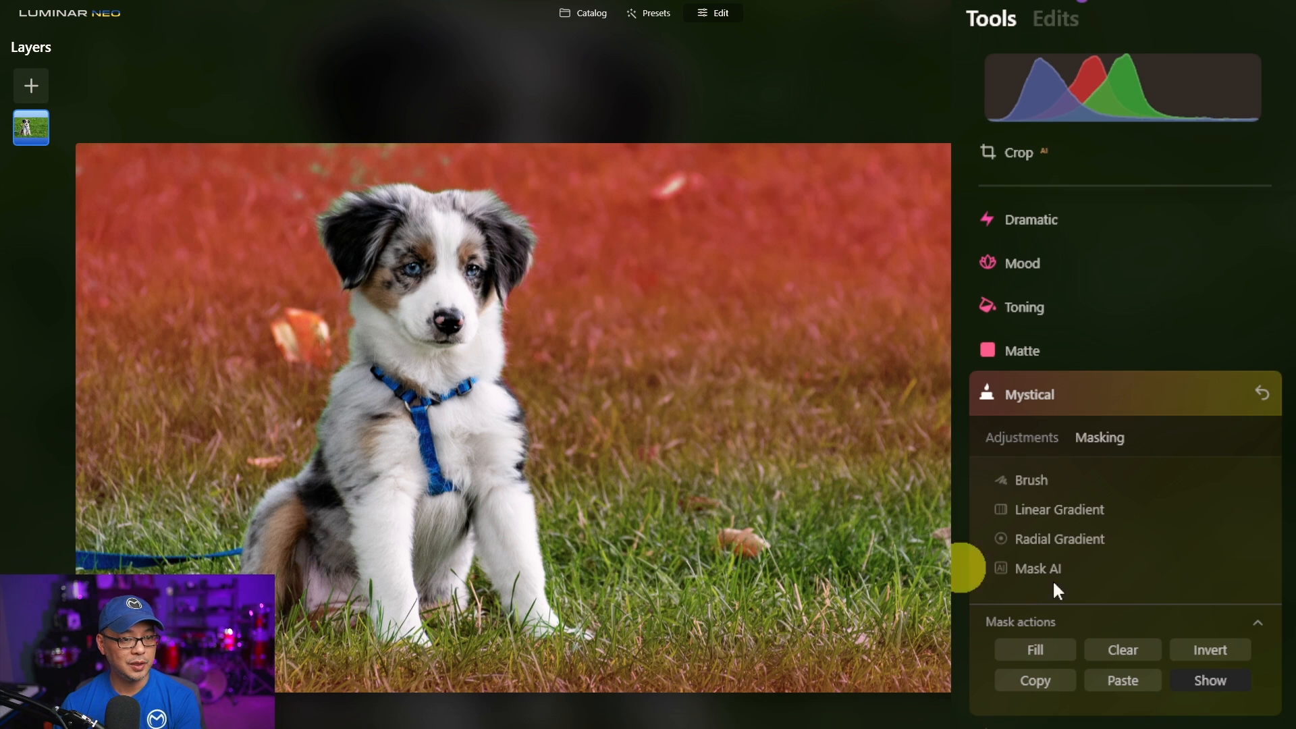
- Set the Mystical Amount to 66, Shadows to 70 and Smoothness to 81
left_click(1029, 436)
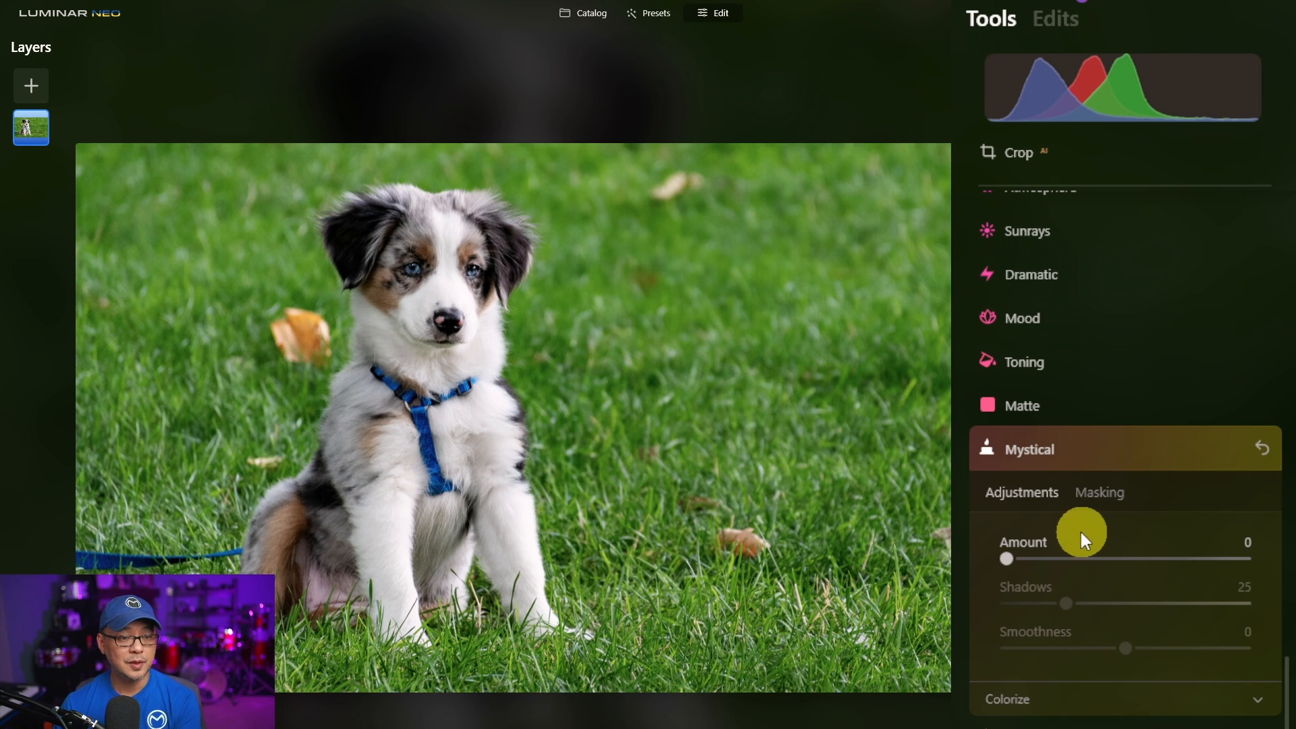
left_click_drag(1008, 558, 1167, 553)
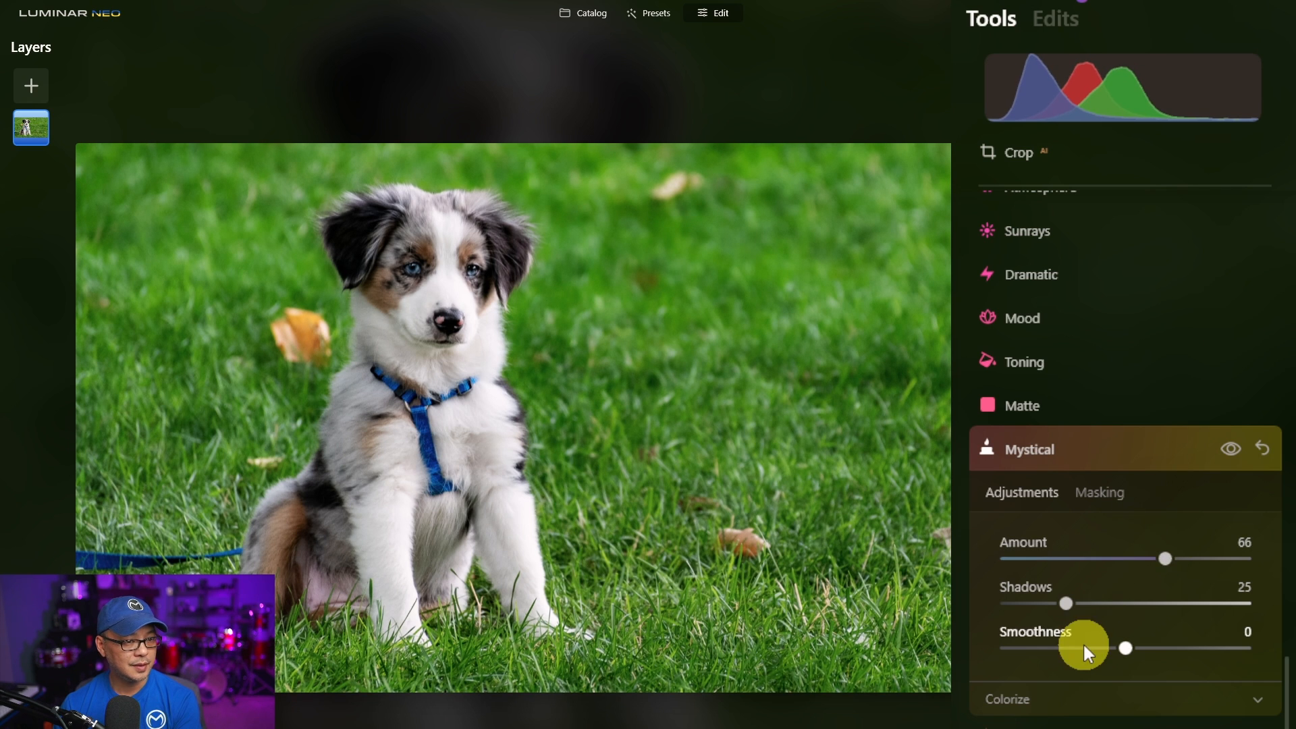
left_click_drag(1067, 603, 1175, 604)
left_click_drag(1133, 647, 1235, 649)
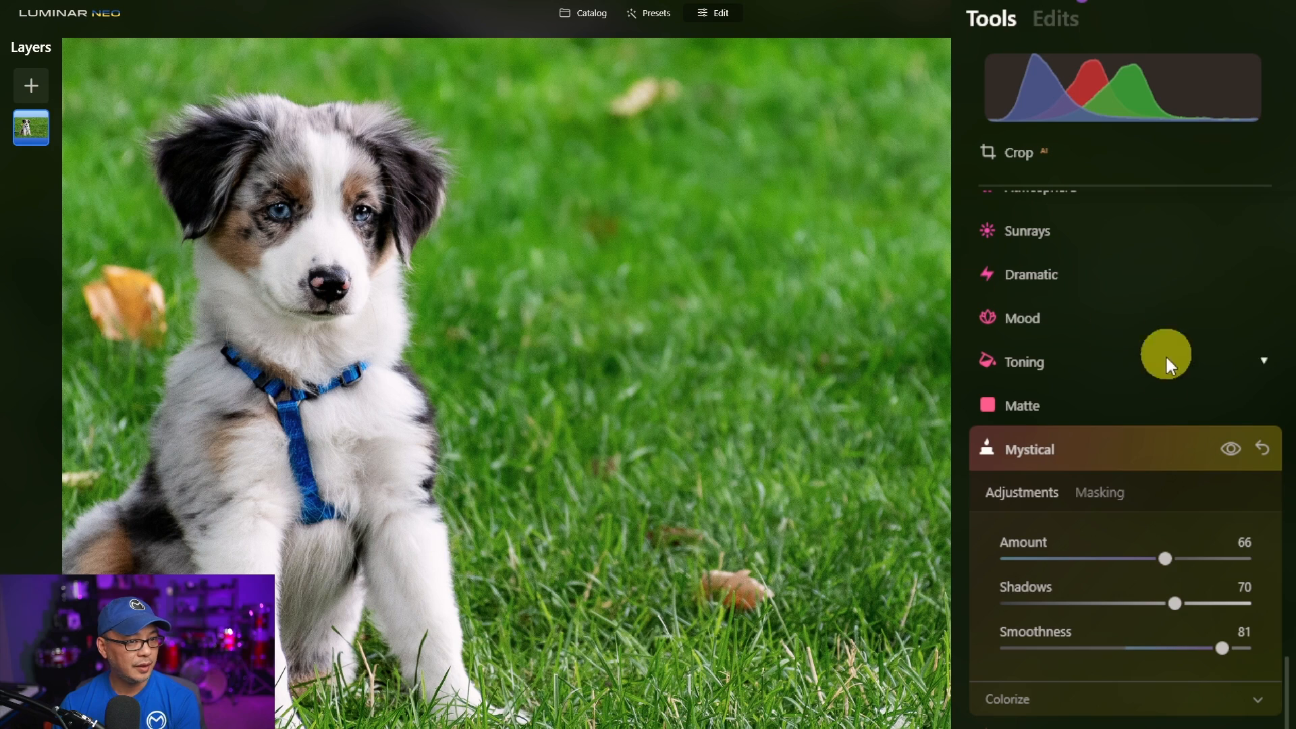
- Toggle the Mystical effect on and off to compare the image before and after
left_click(1229, 447)
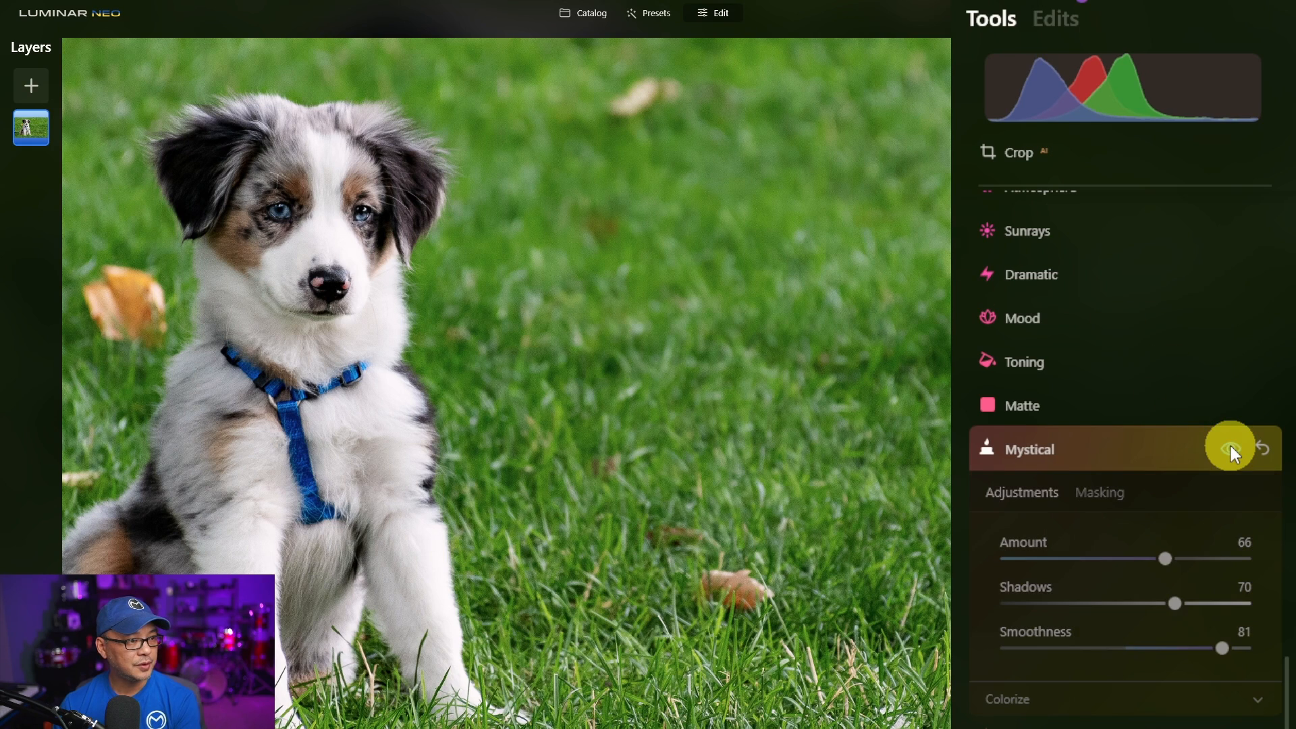
left_click(1230, 445)
left_click(1230, 446)
left_click(1230, 446)
left_click(1230, 446)
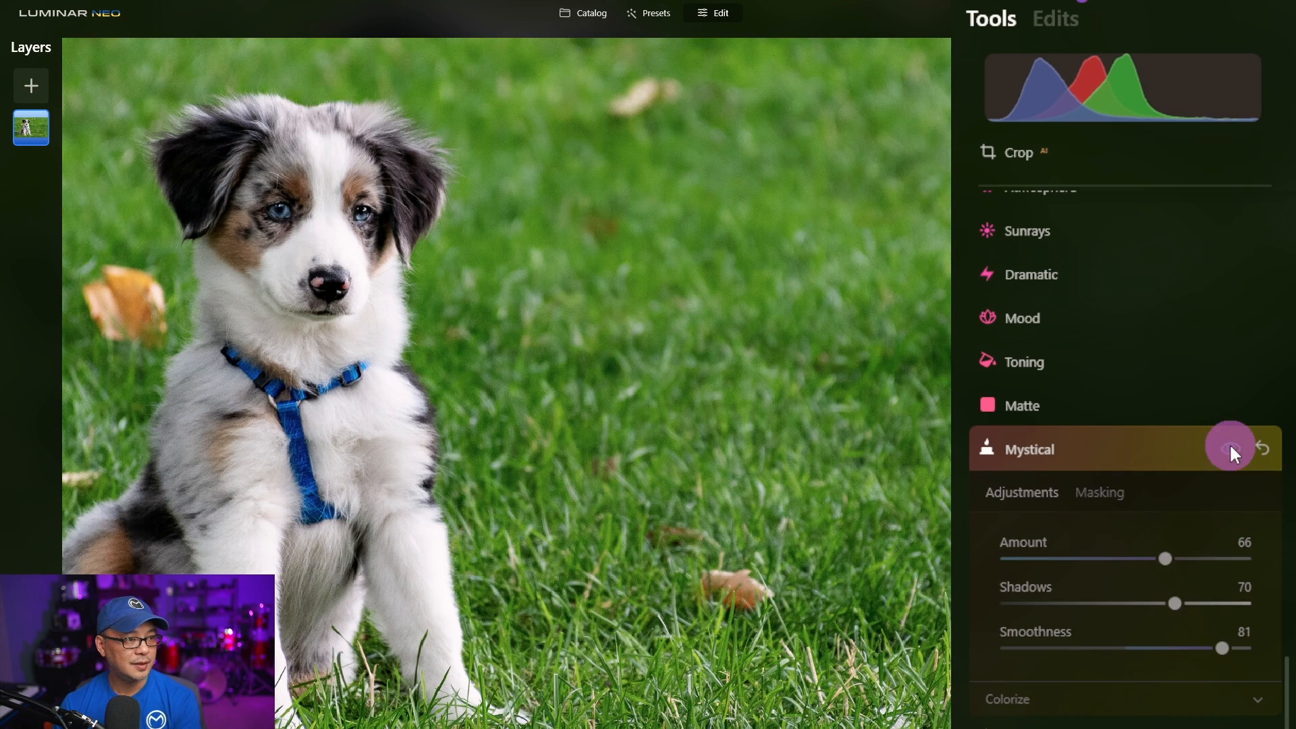
left_click(1230, 443)
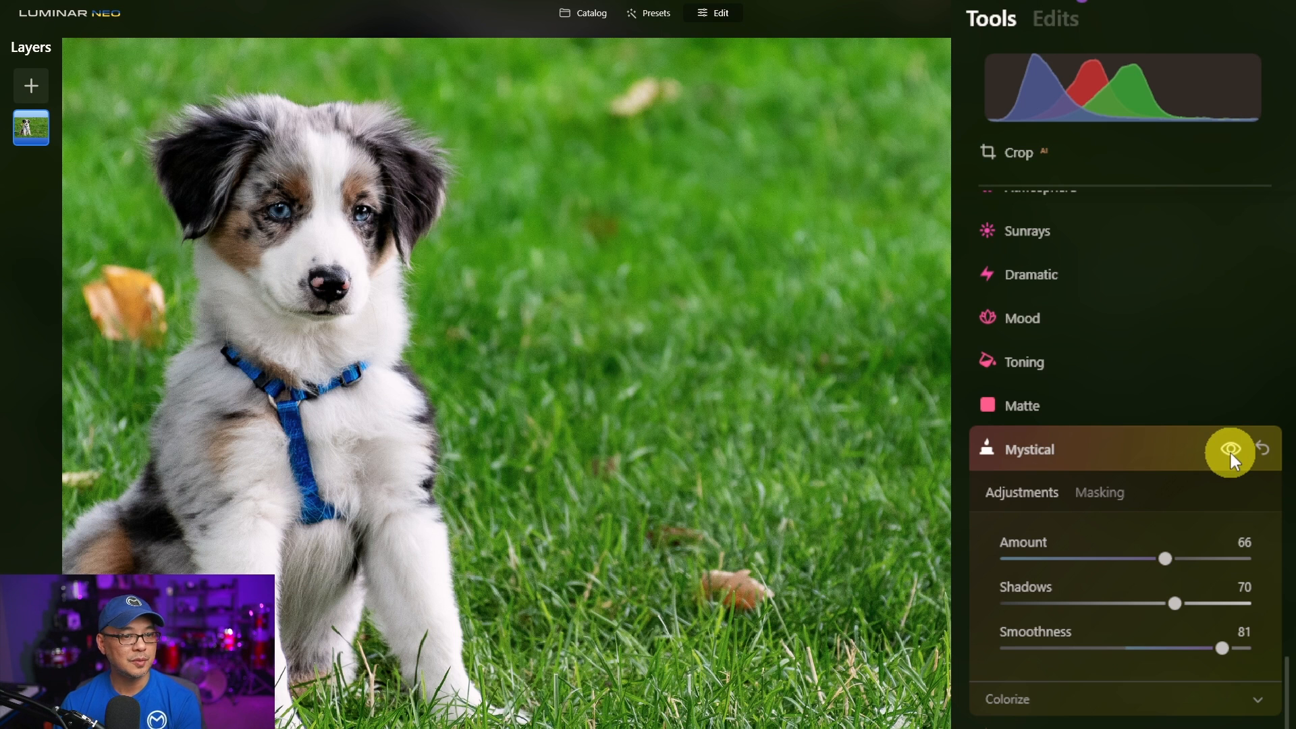
left_click(1202, 450)
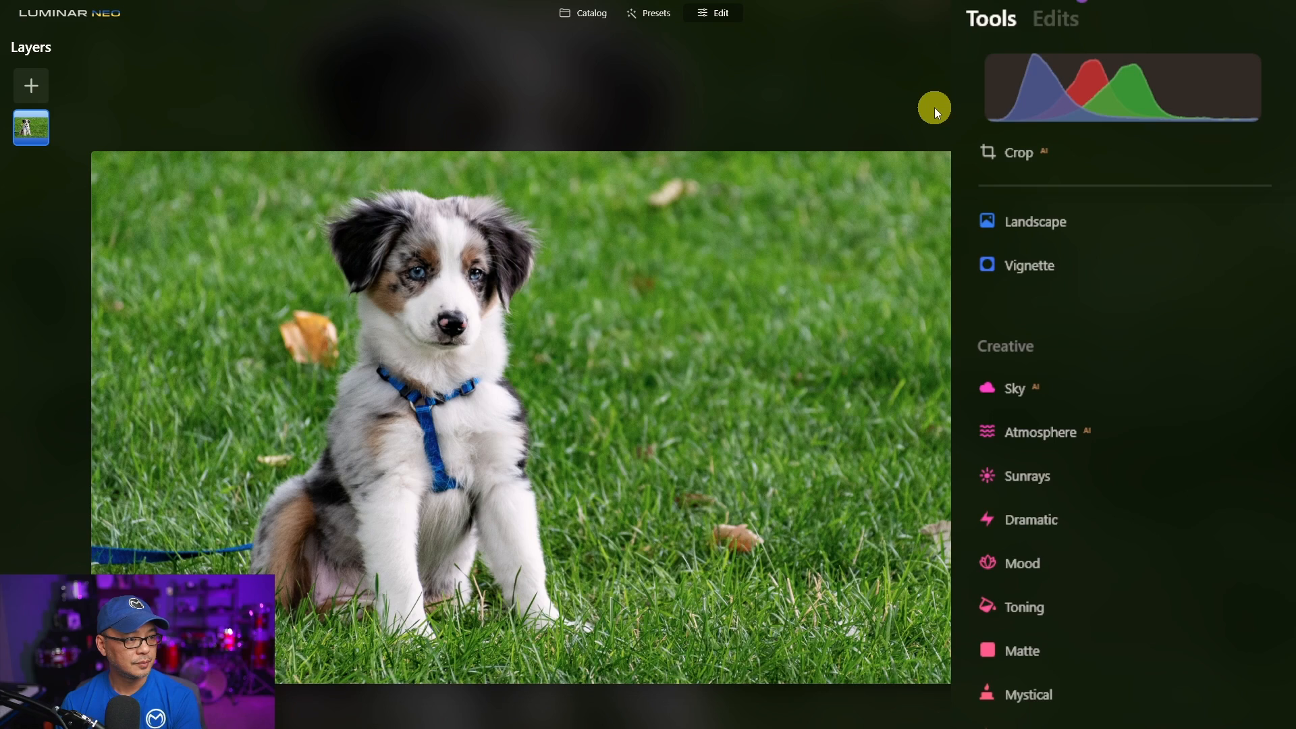
- Zoom in and out on the photo to inspect the grass, and review the list of applied edits
scroll(611, 256, "up", 3)
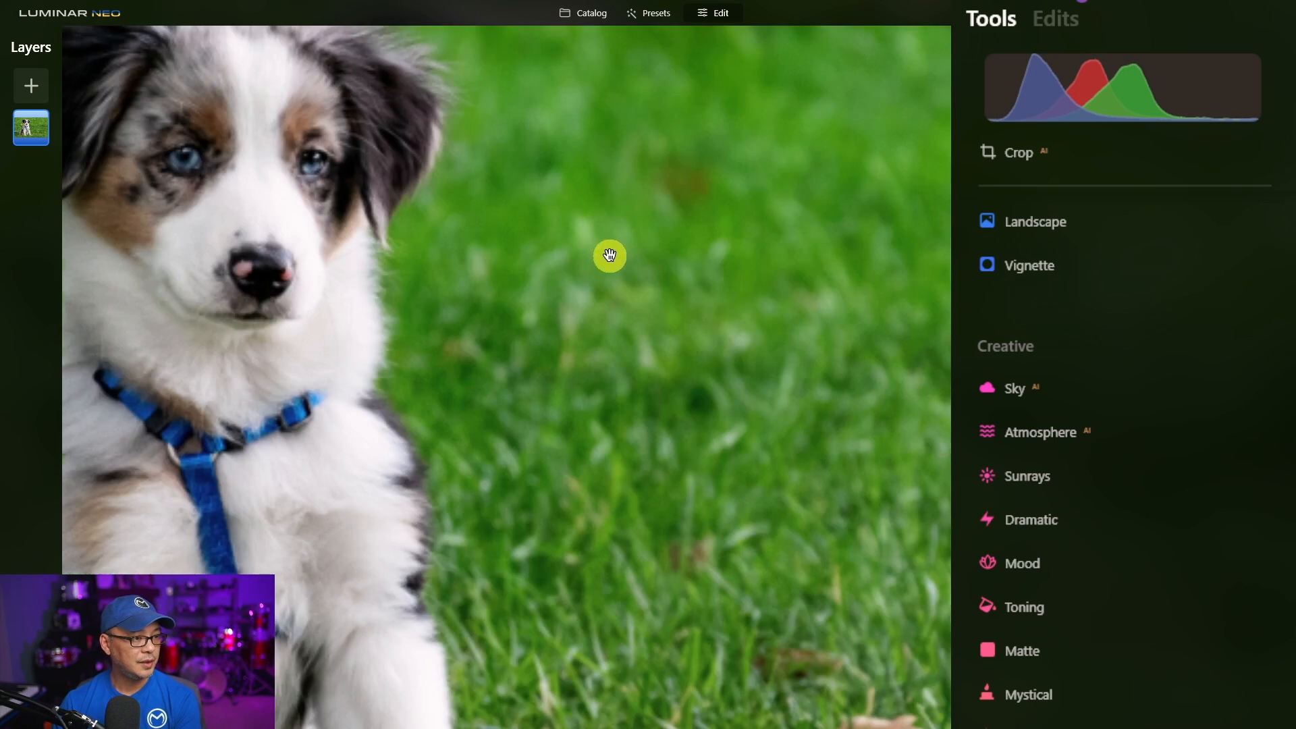
scroll(622, 274, "down", 2)
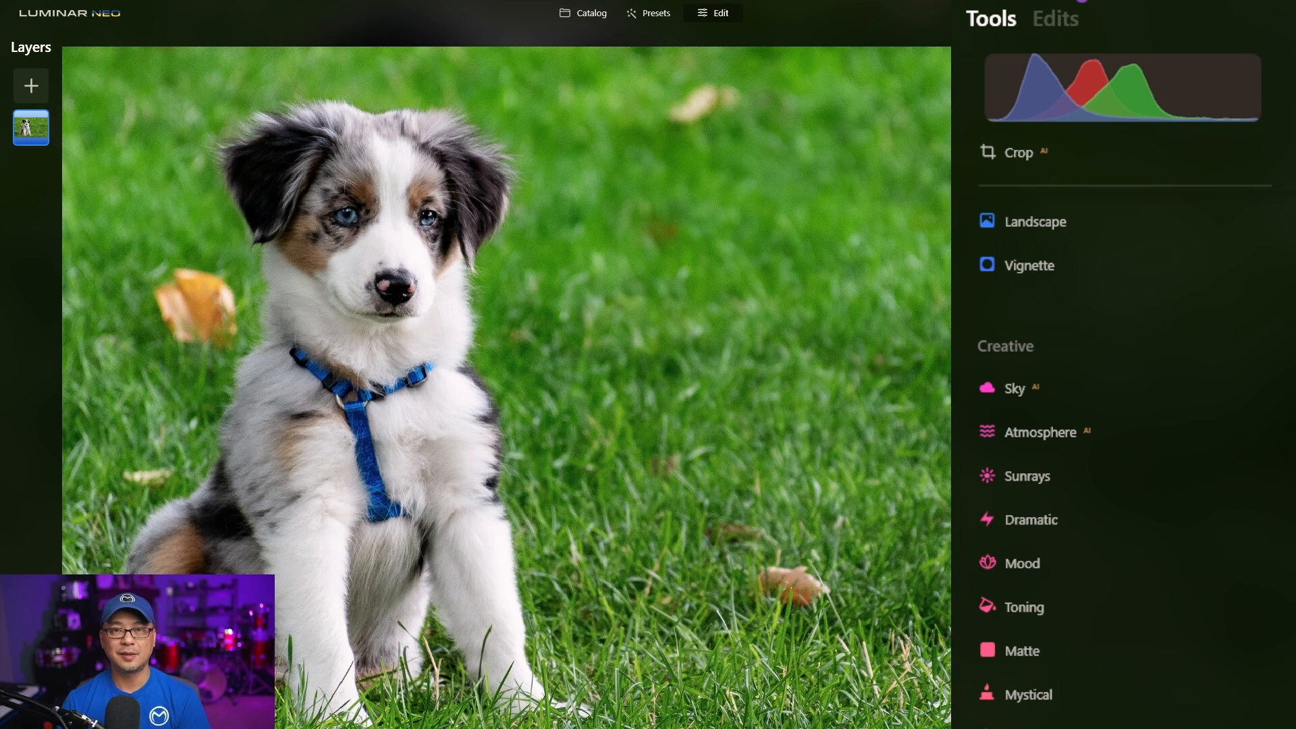
left_click(895, 234)
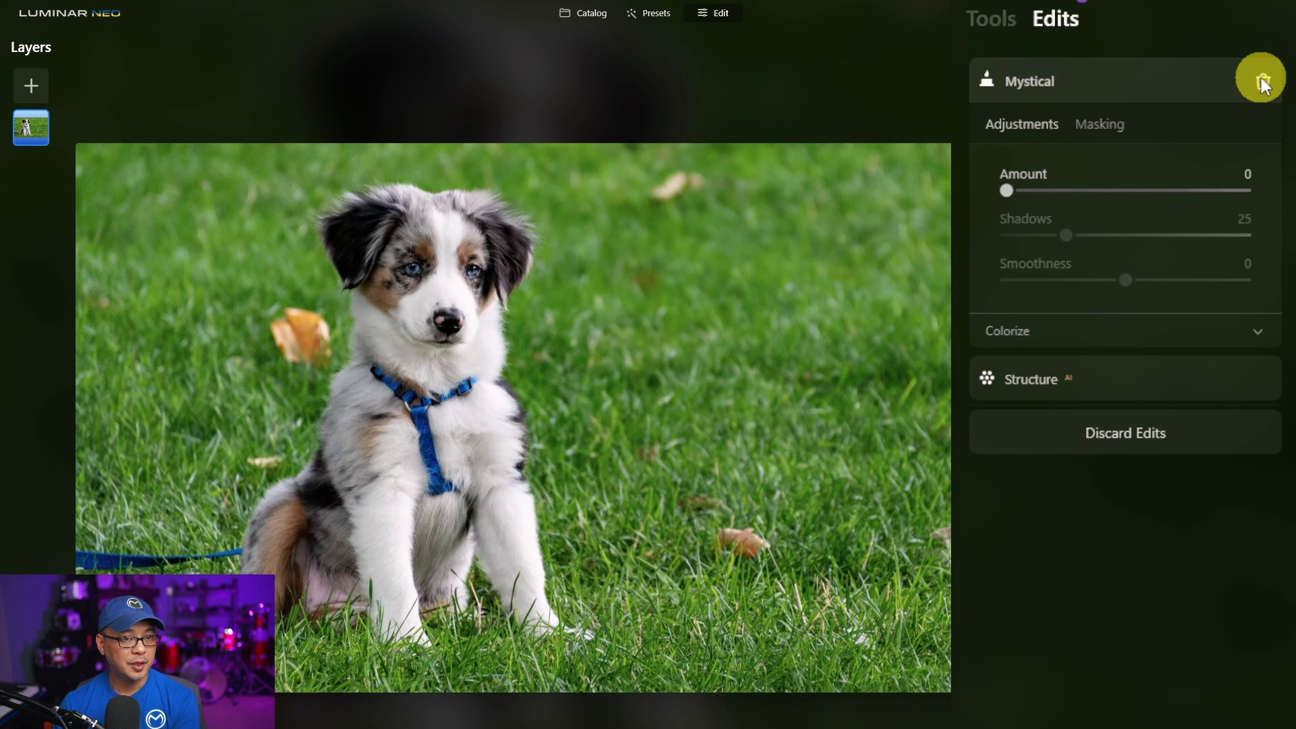
left_click(1263, 76)
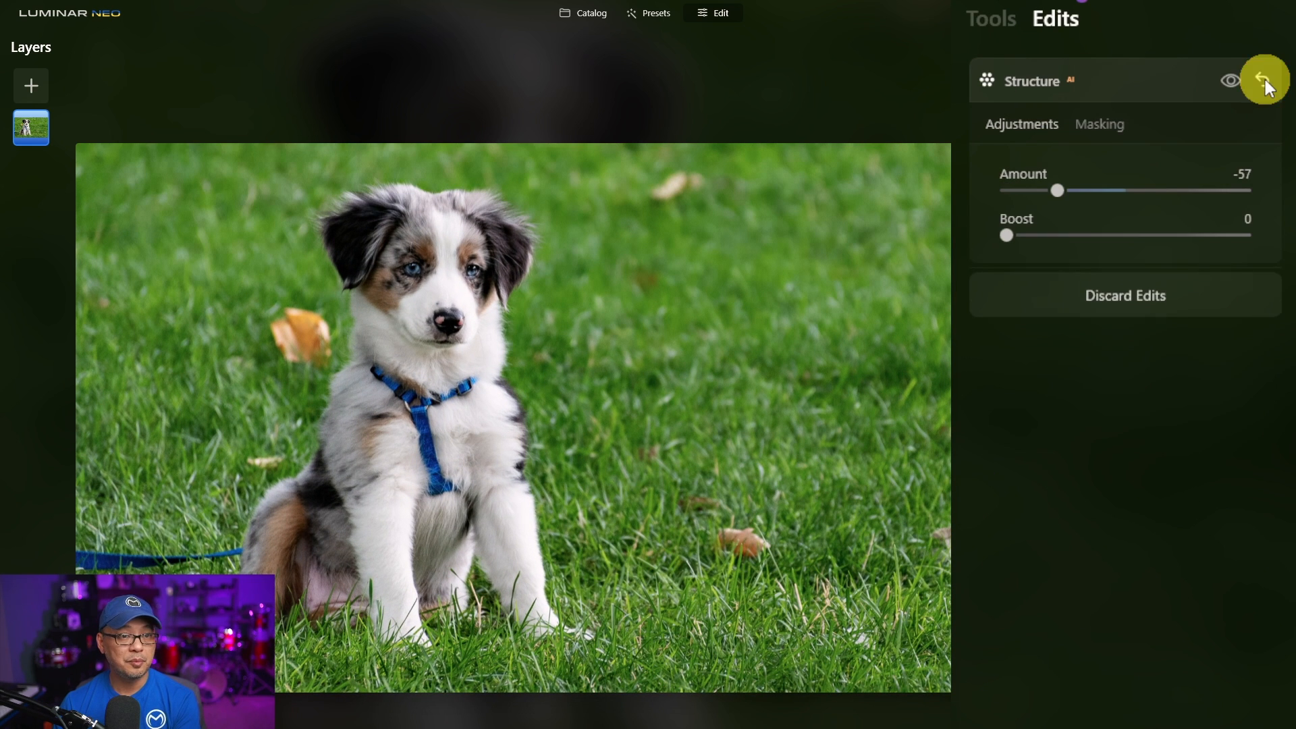
- Open the Glow tool and paste the copied mask into its Masking options
left_click(992, 23)
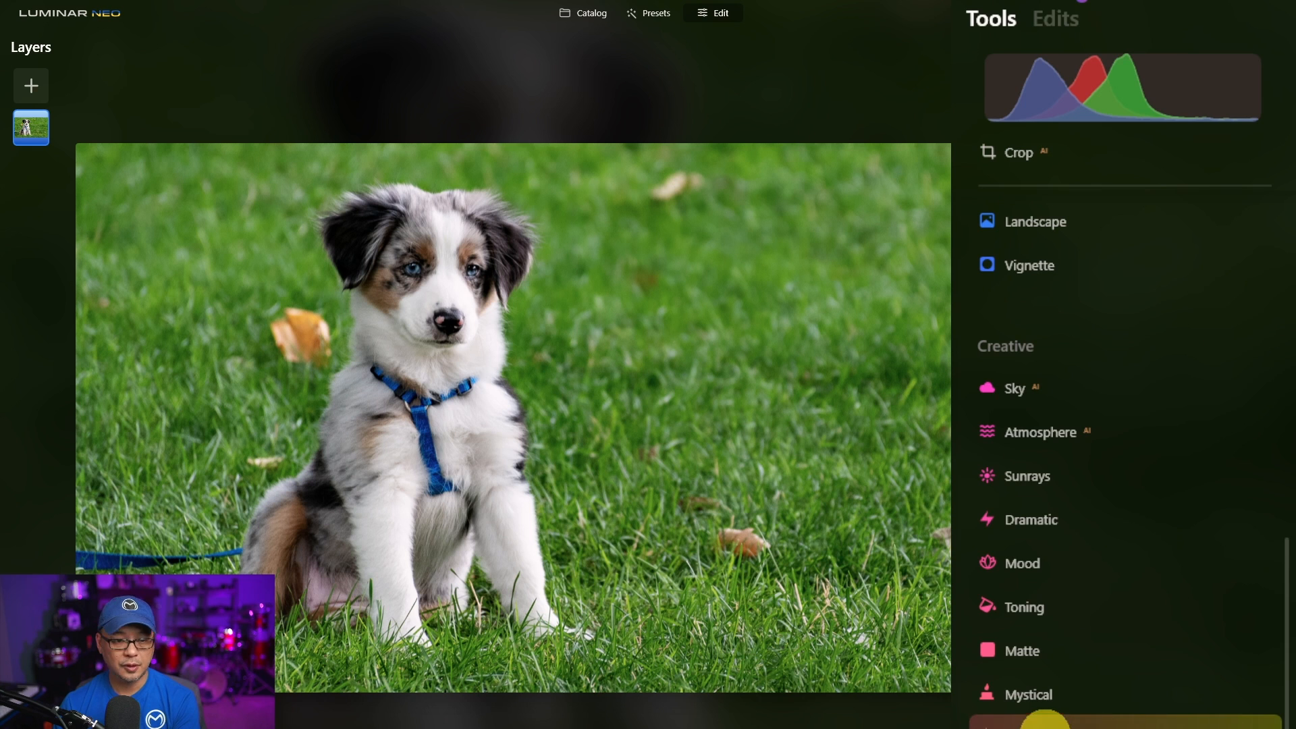
scroll(1053, 675, "down", 3)
left_click(1133, 552)
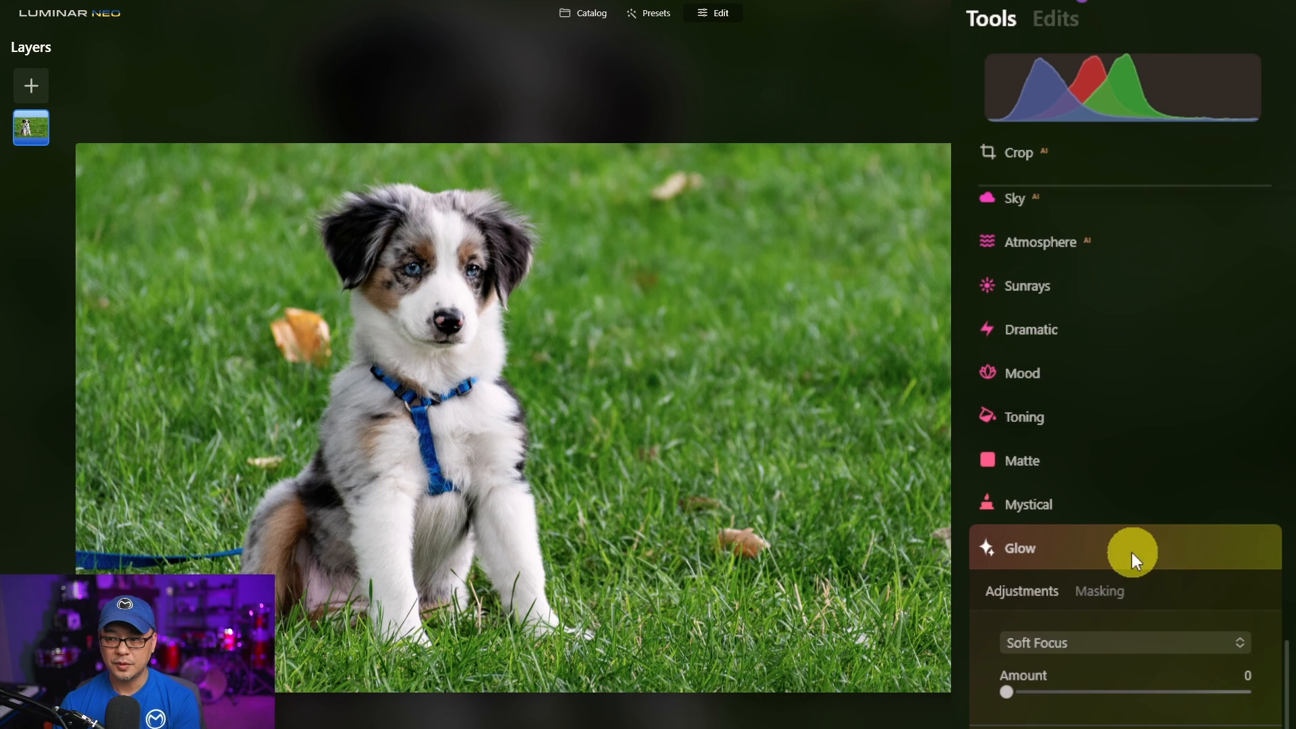
left_click(1095, 589)
scroll(1141, 540, "down", 3)
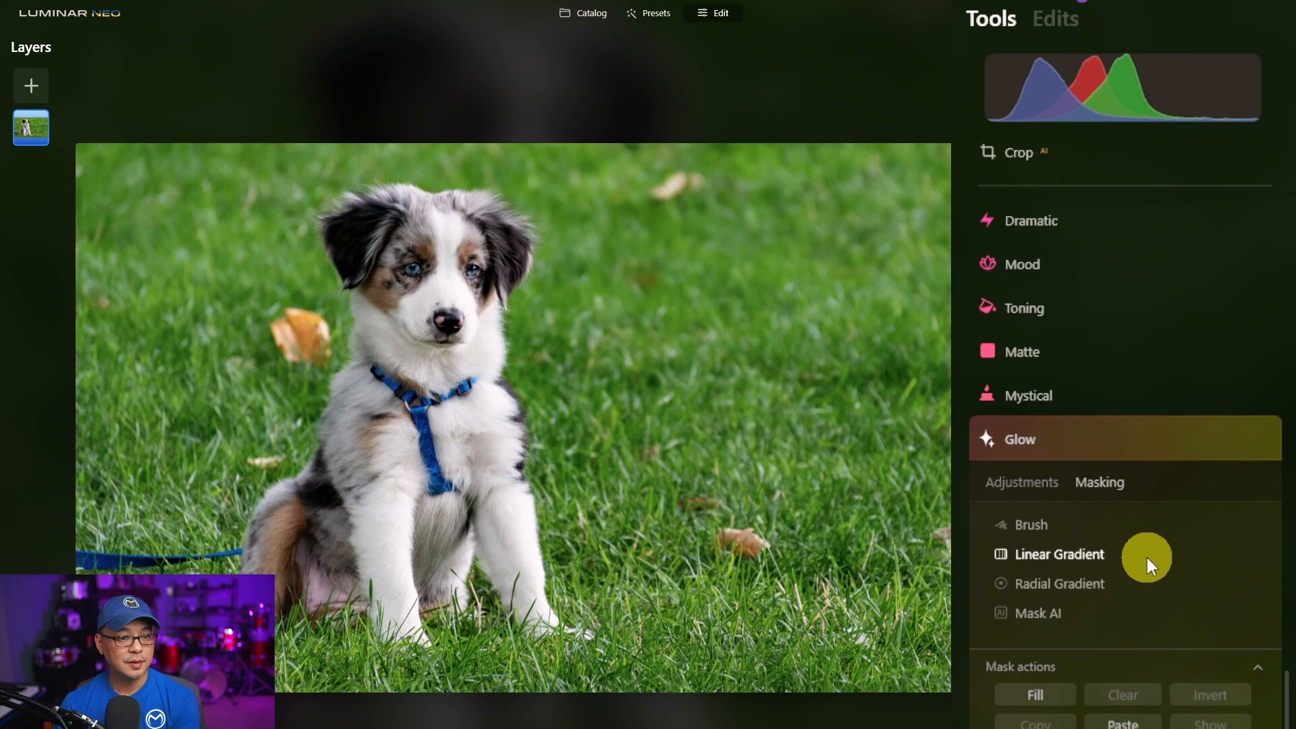
left_click(1139, 496)
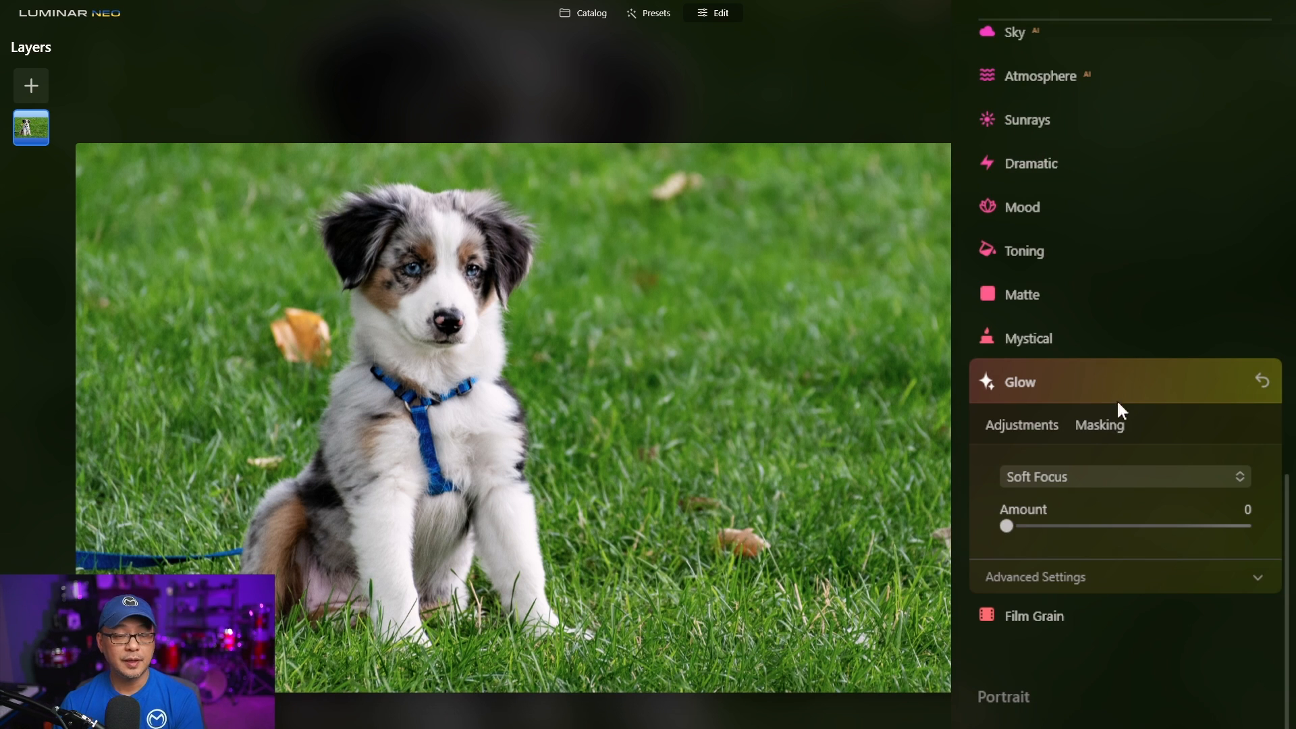
- Keep the Soft Focus glow type and set the Glow Amount to 62
left_click(1094, 476)
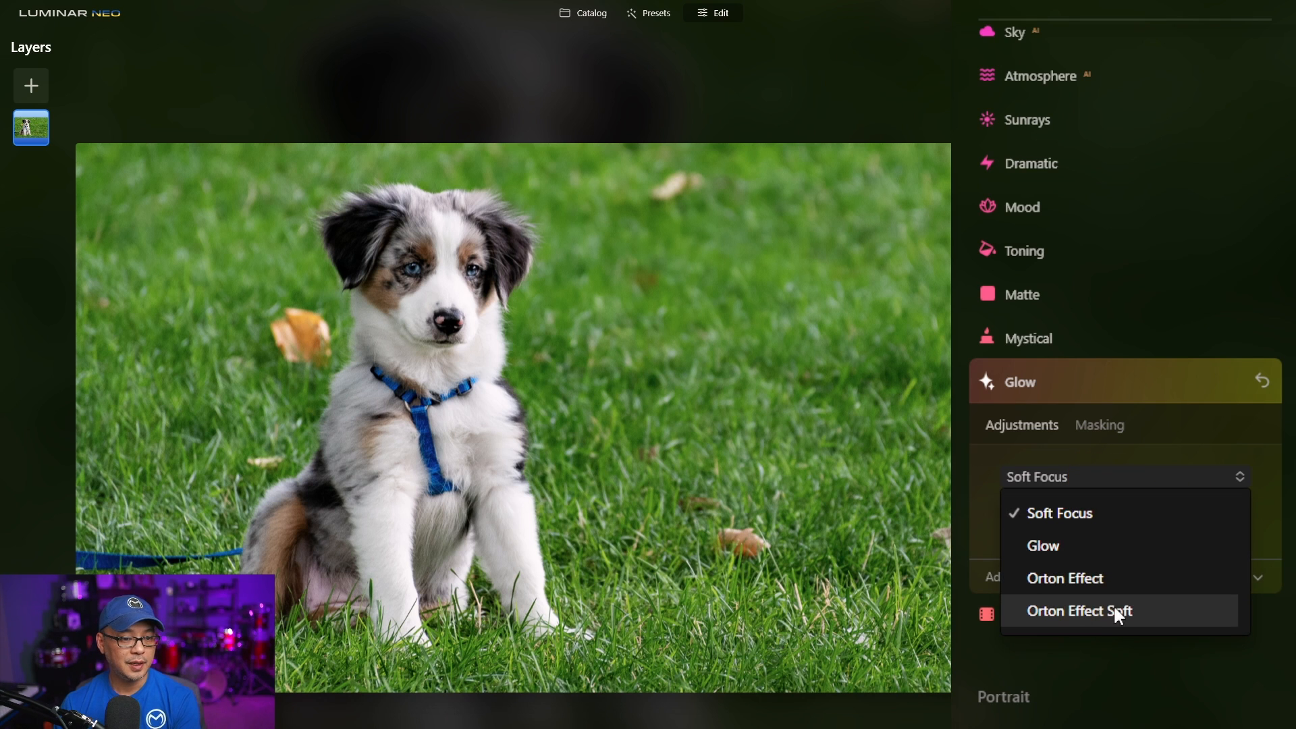
left_click(1125, 518)
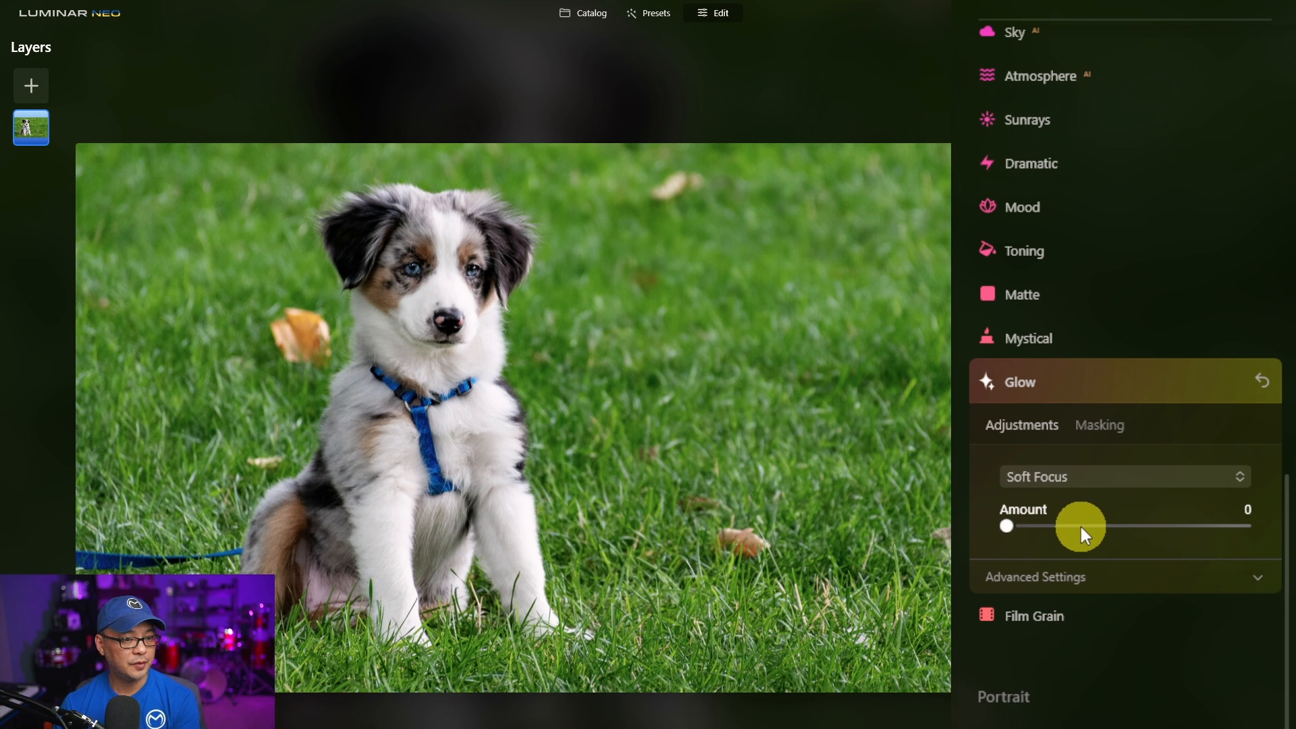
left_click_drag(1080, 527, 1157, 528)
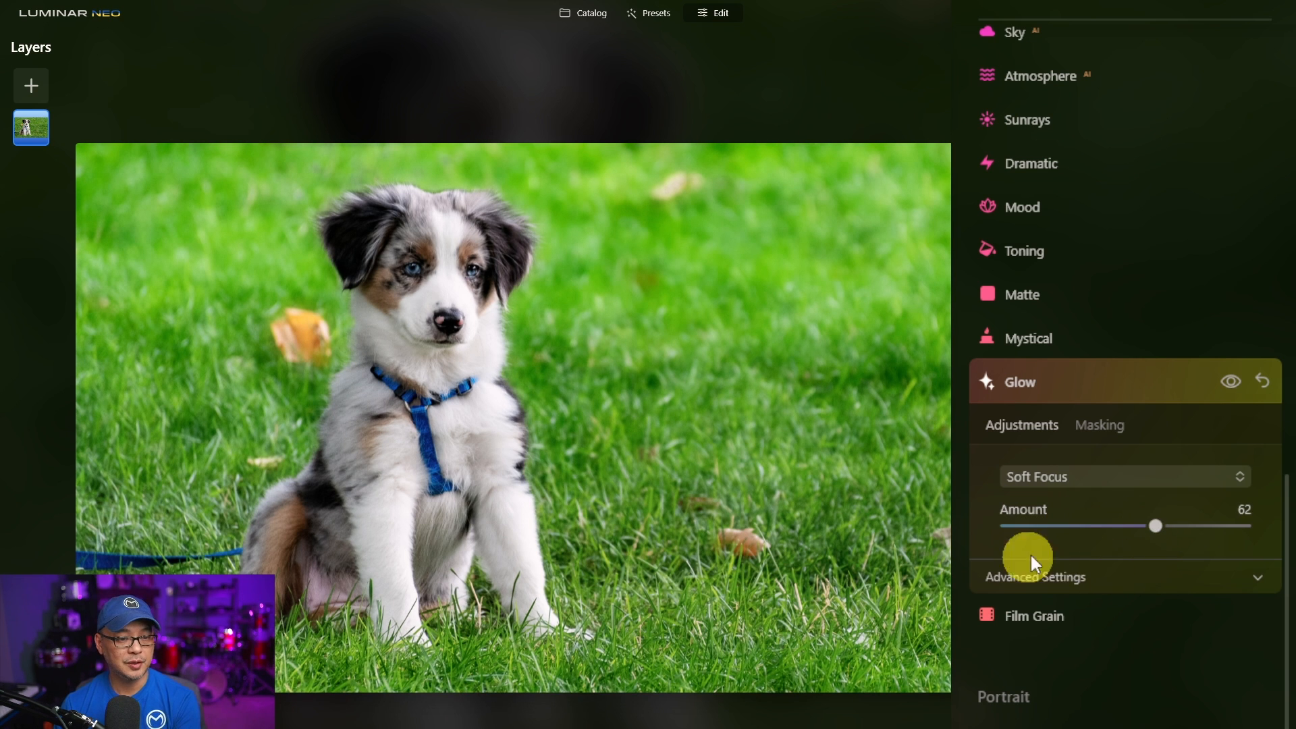
- Open the Glow advanced settings and set Brightness to -49, Contrast to 5 and Warmth to 8
left_click(1103, 579)
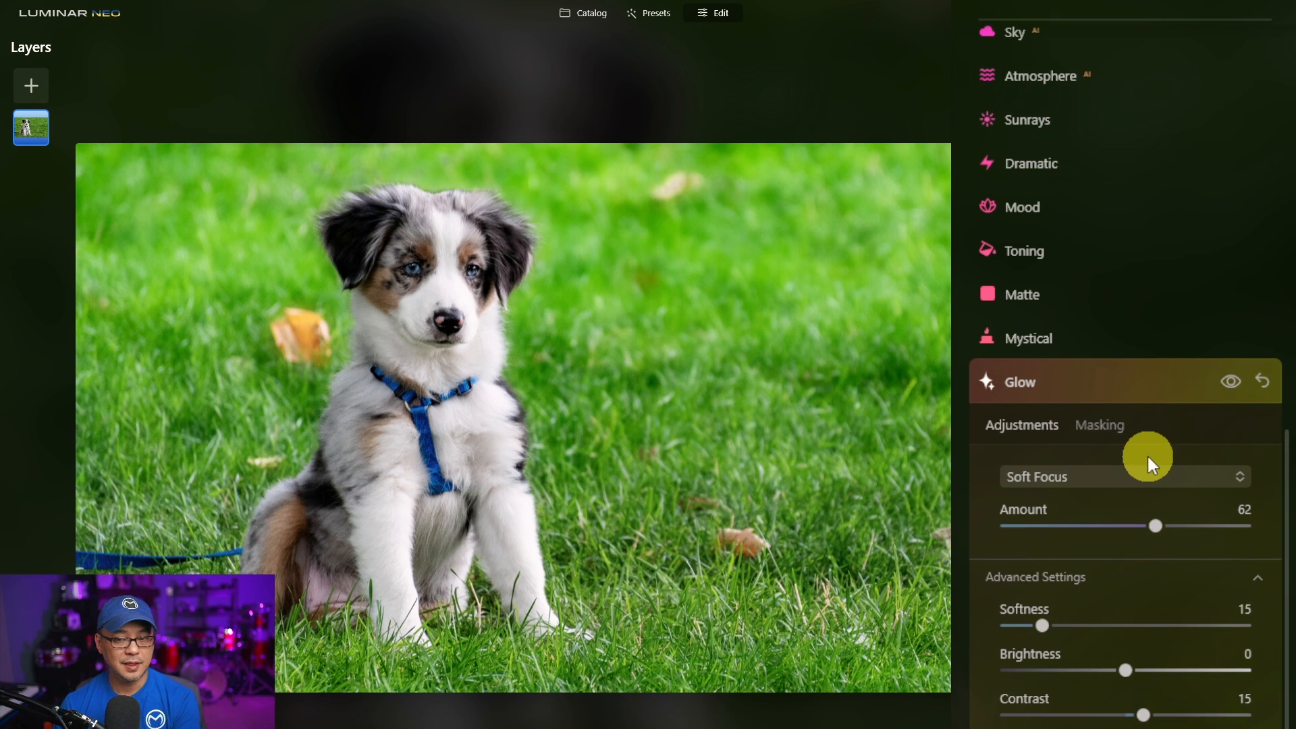
scroll(1148, 454, "down", 3)
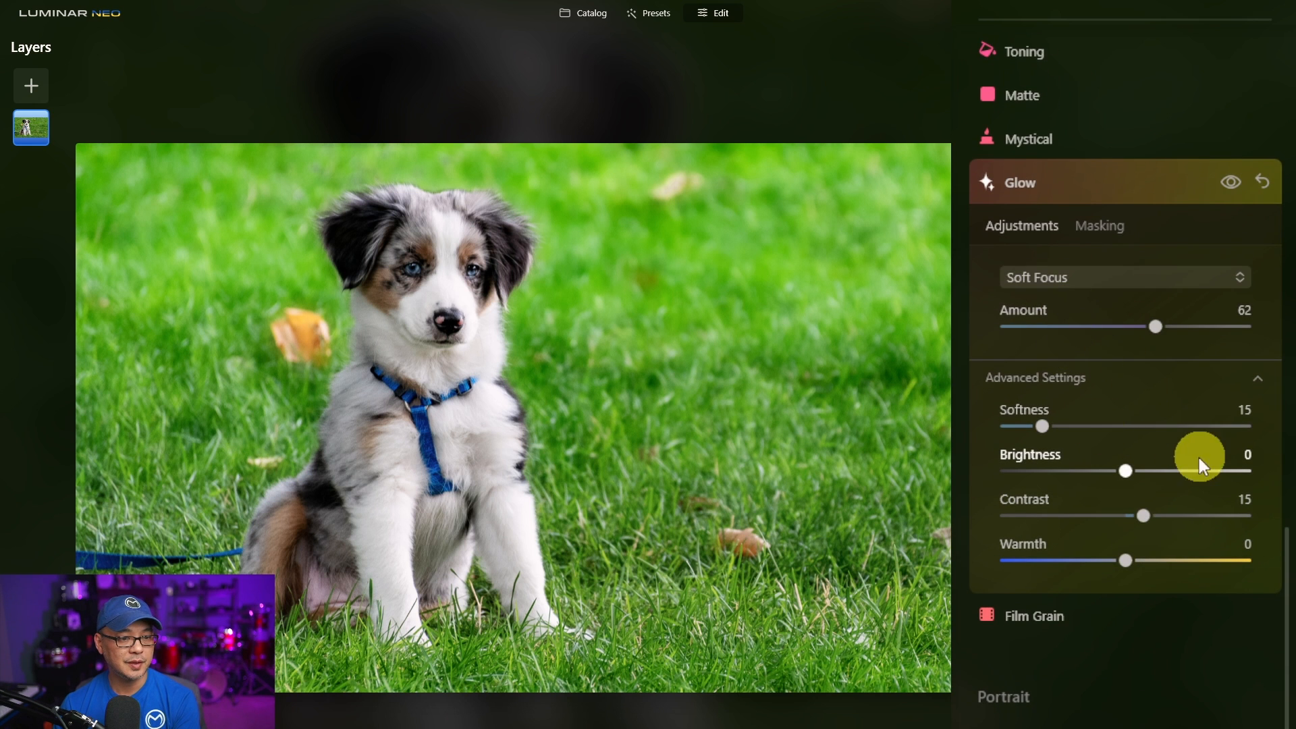
left_click_drag(1132, 470, 1072, 471)
left_click_drag(1143, 516, 1137, 556)
left_click(1139, 553)
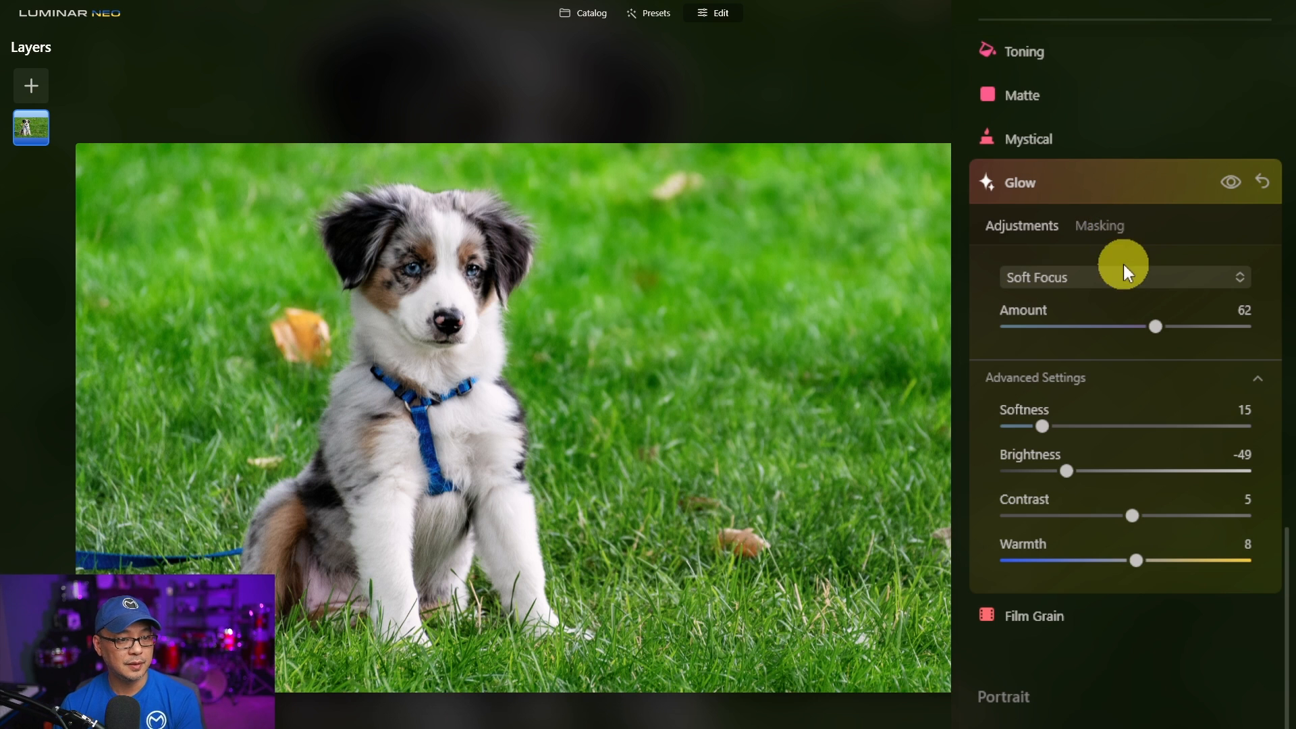
- Switch the glow type to Glow and set Brightness to -16, Softness to 79 and Contrast to 47
left_click(1104, 277)
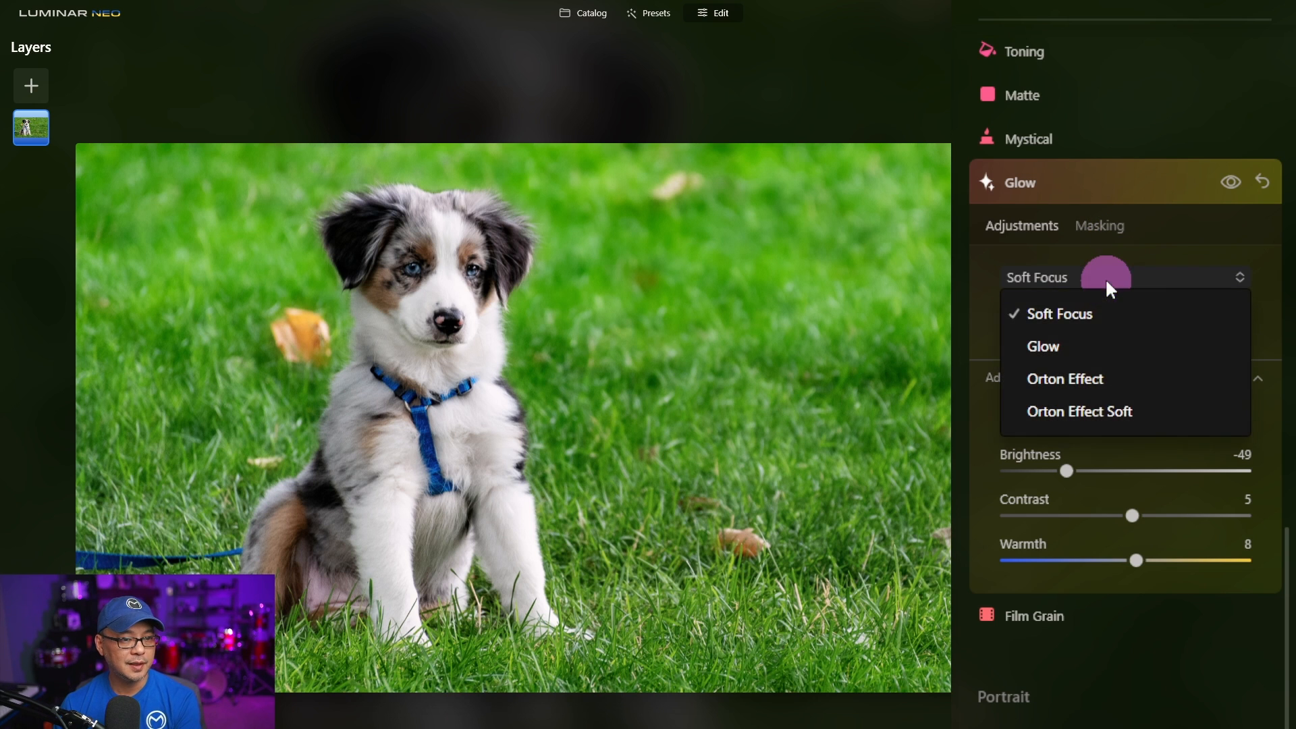
left_click(1099, 349)
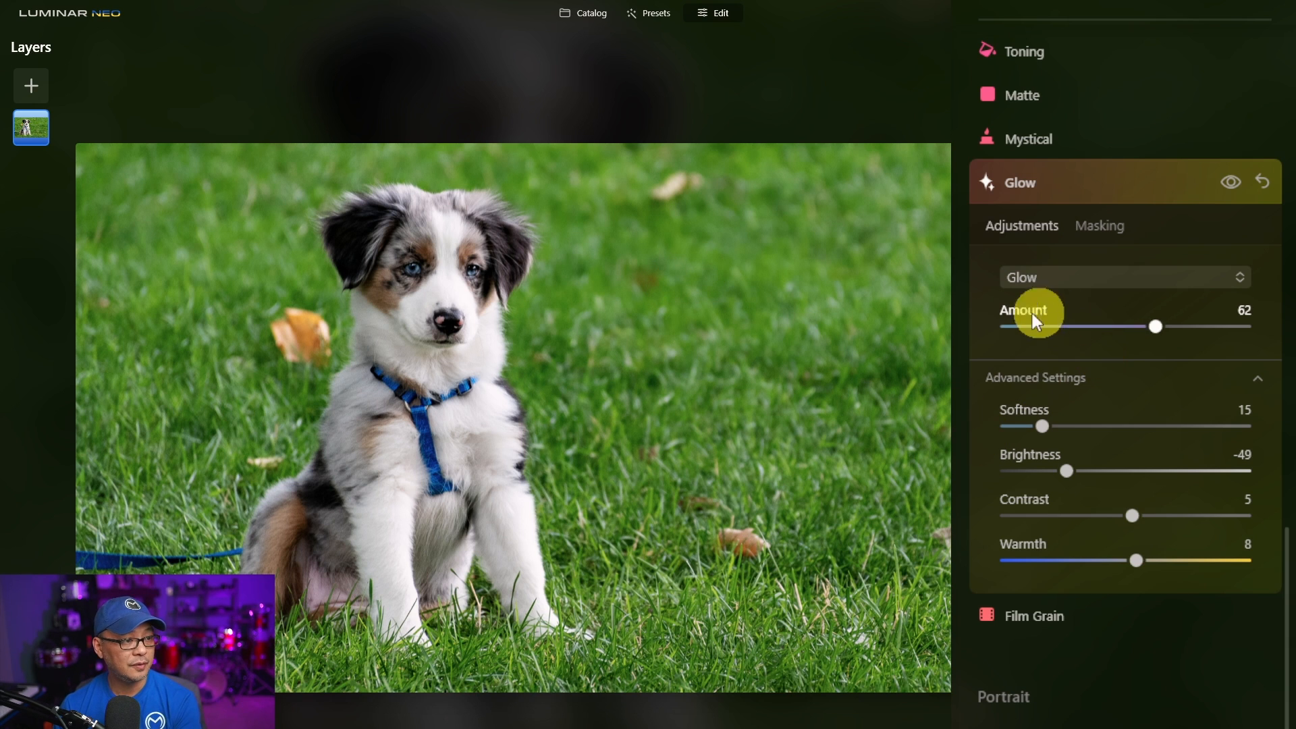
left_click_drag(1067, 471, 1106, 471)
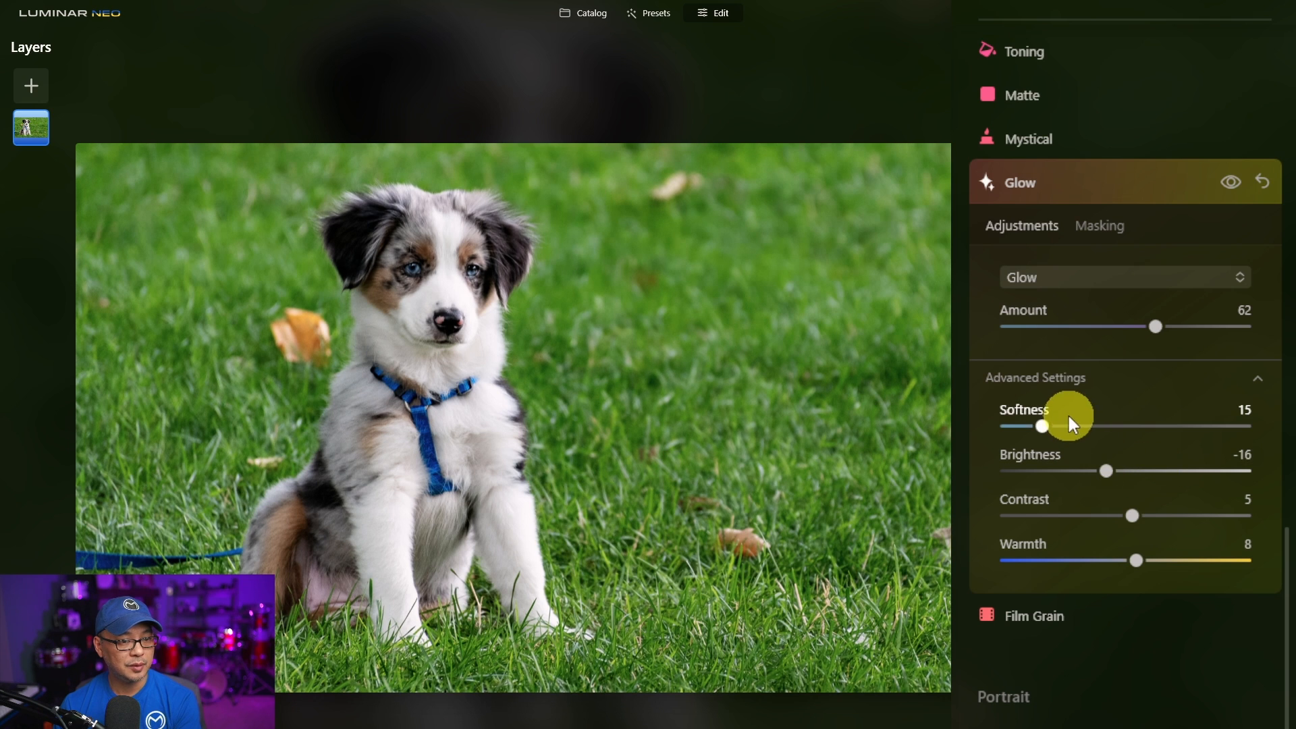
left_click_drag(1043, 427, 1195, 427)
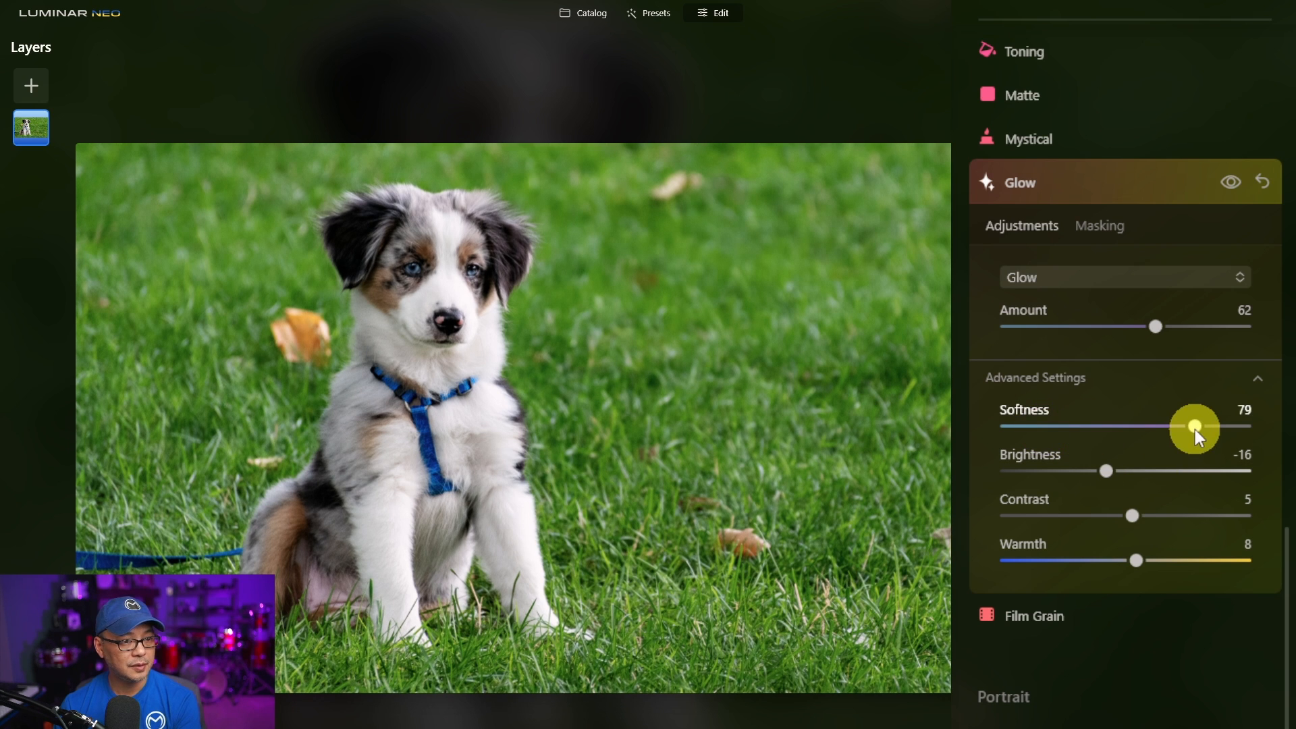
left_click_drag(1133, 515, 1169, 516)
- Try the Orton Effect glow type, then switch to Orton Effect Soft
left_click(1127, 277)
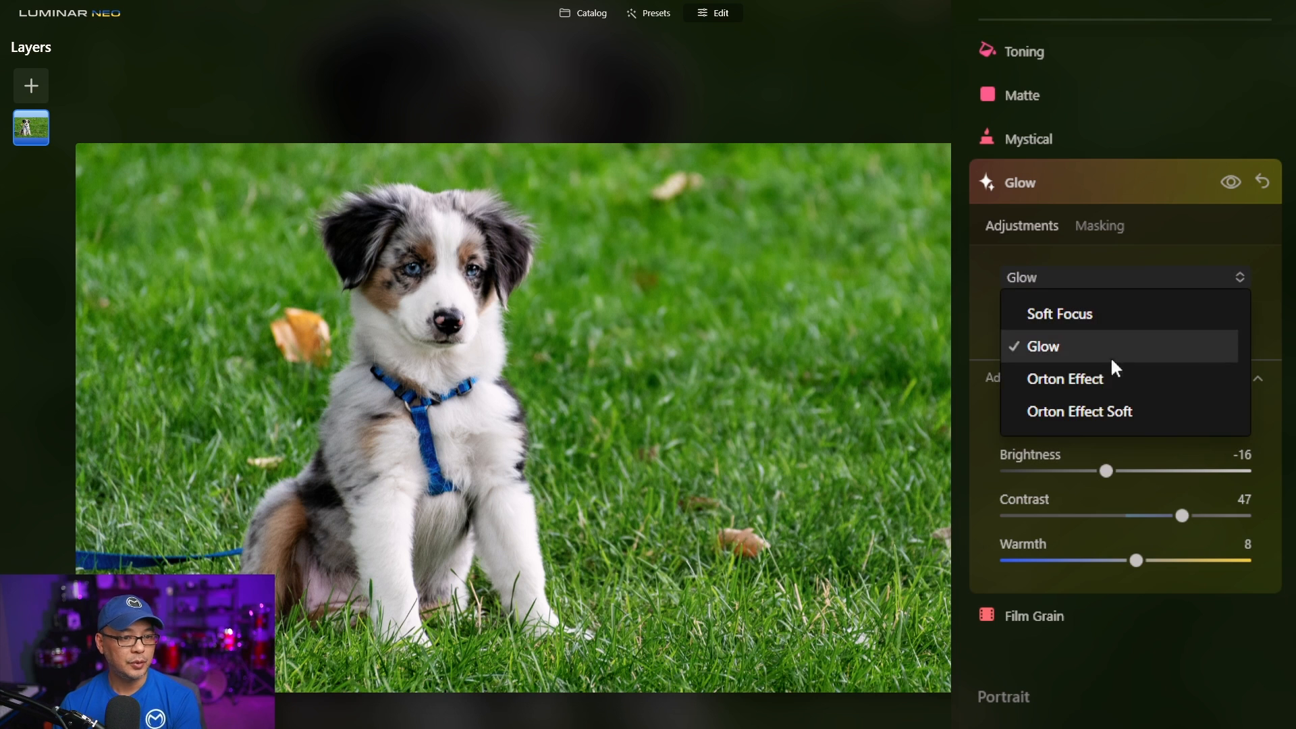
left_click(1098, 395)
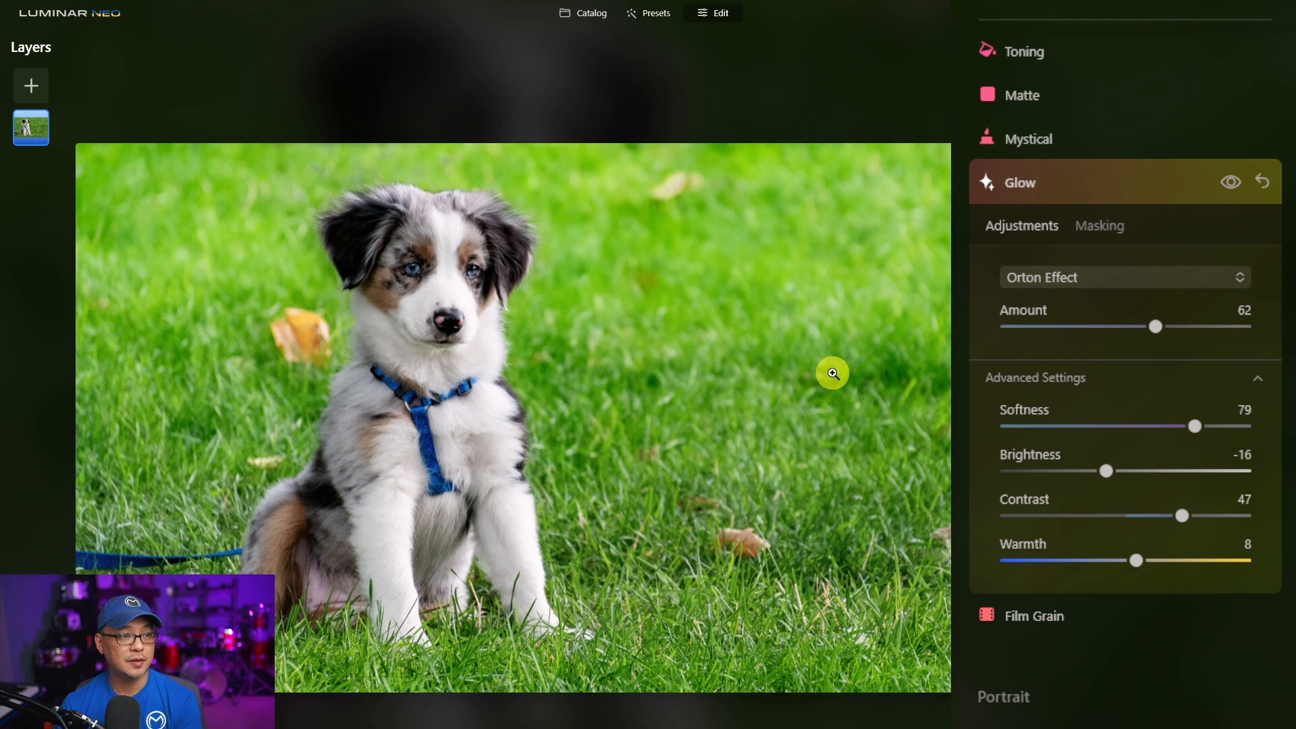
left_click(1114, 277)
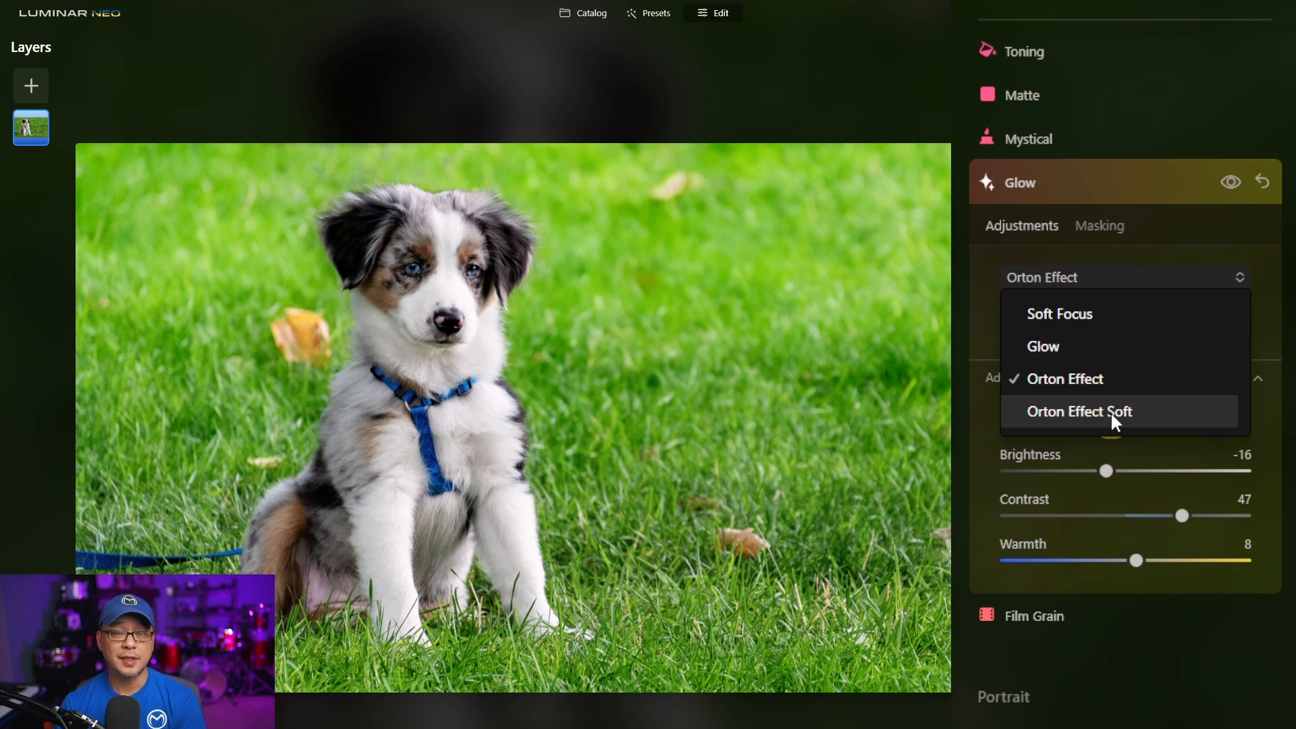
left_click(1106, 413)
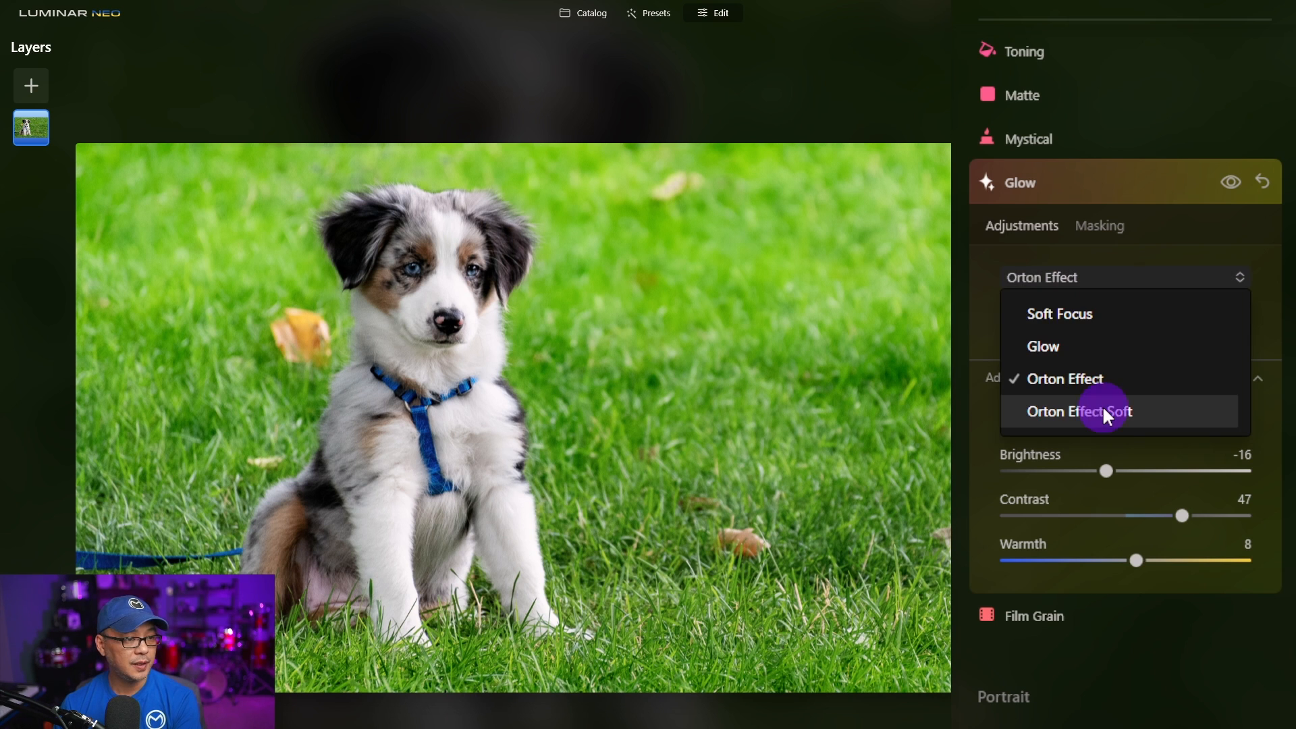